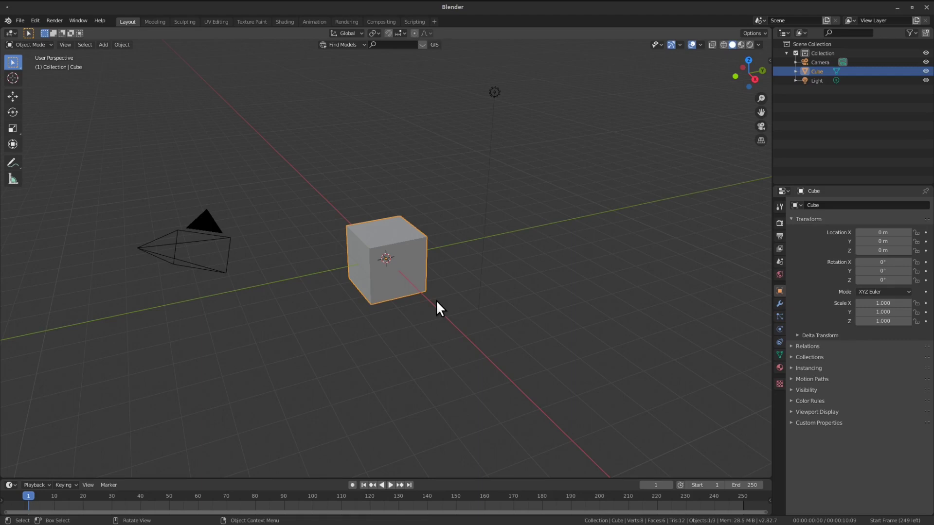
- Delete the default cube and add a Text object at the scene origin
{"action": "mouse_move", "coordinate": [436, 300]}
{"action": "middle_mouse_down"}
{"action": "mouse_move", "coordinate": [413, 297]}
{"action": "mouse_move", "coordinate": [465, 292]}
{"action": "mouse_move", "coordinate": [447, 292]}
{"action": "mouse_move", "coordinate": [407, 265]}
{"action": "middle_mouse_up"}
{"action": "key", "text": "Delete"}
{"action": "key", "text": "shift+a"}
{"action": "left_click", "coordinate": [395, 304]}
{"action": "mouse_move", "coordinate": [395, 304]}
{"action": "middle_mouse_down"}
{"action": "mouse_move", "coordinate": [419, 252]}
{"action": "mouse_move", "coordinate": [396, 270]}
{"action": "mouse_move", "coordinate": [381, 260]}
{"action": "middle_mouse_up"}
{"action": "key", "text": "ctrl+Tab"}
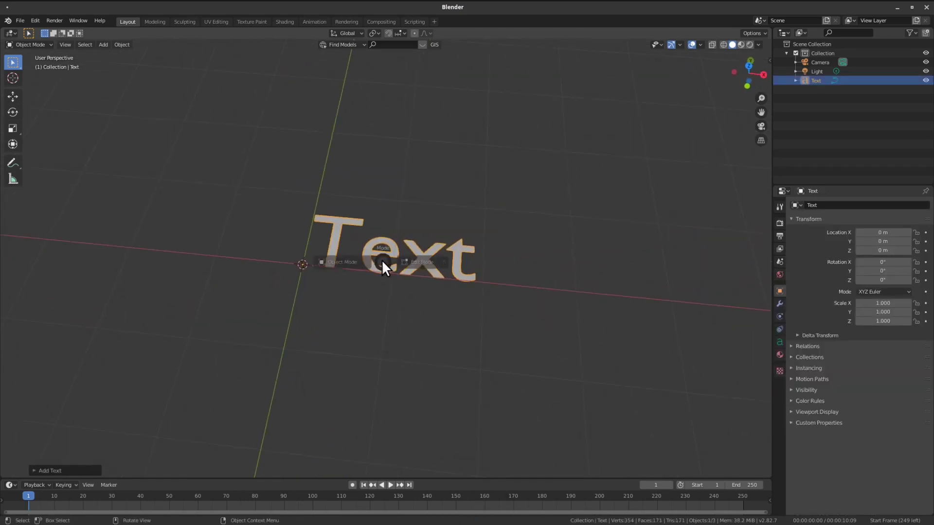
- Replace the word 'Text' with 'Test' in edit mode, then return to Object Mode
{"action": "left_click", "coordinate": [461, 269]}
{"action": "key", "text": "BackSpace"}
{"action": "key", "text": "BackSpace"}
{"action": "key", "text": "BackSpace"}
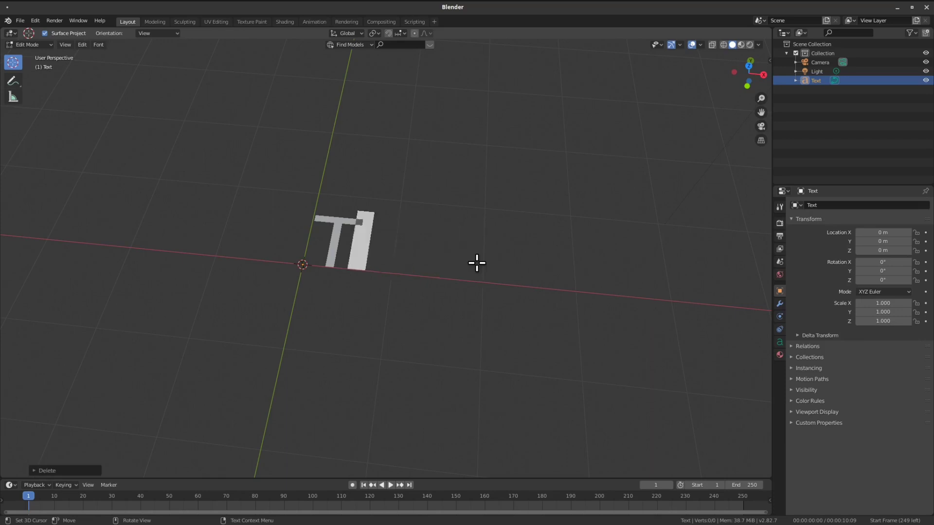
{"action": "key", "text": "BackSpace"}
{"action": "type", "text": "asdfsdf"}
{"action": "key", "text": "BackSpace"}
{"action": "key", "text": "BackSpace"}
{"action": "key", "text": "BackSpace"}
{"action": "key", "text": "BackSpace"}
{"action": "key", "text": "BackSpace"}
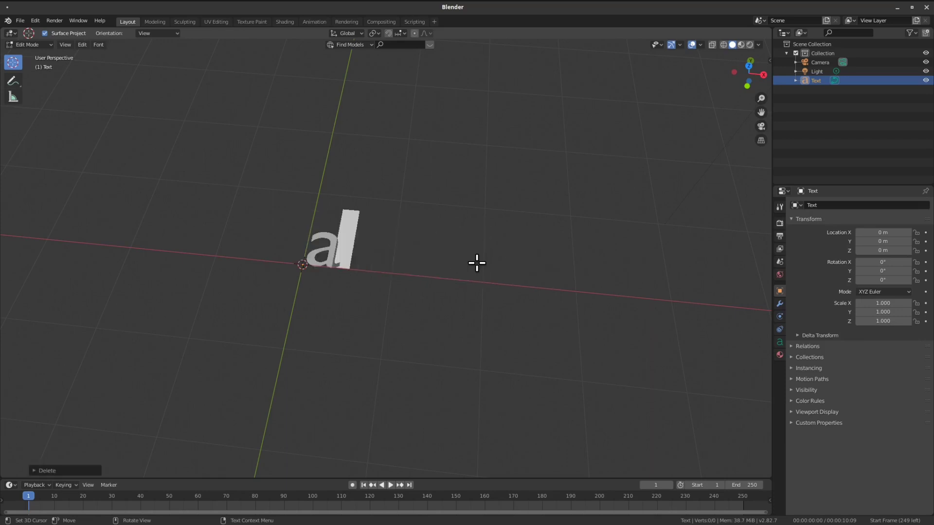
{"action": "key", "text": "BackSpace"}
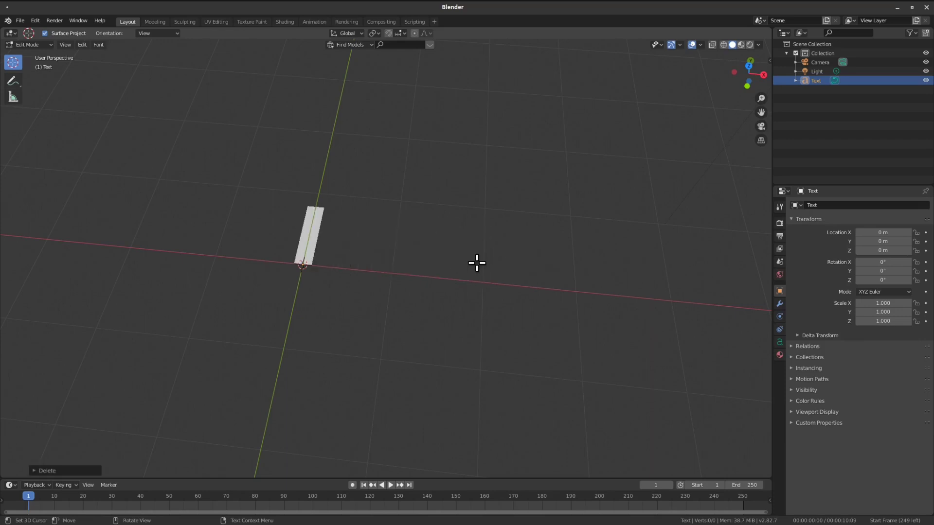
{"action": "type", "text": "Test"}
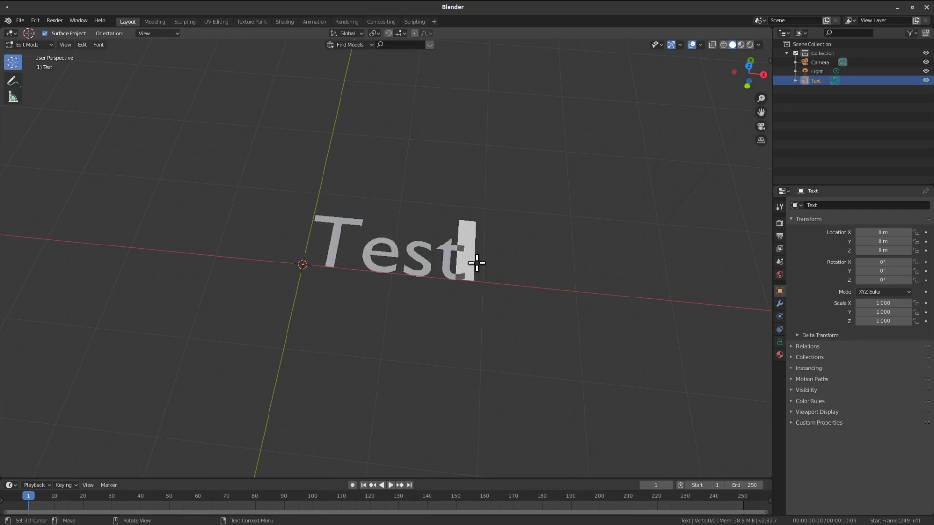
{"action": "key", "text": "Tab"}
{"action": "scroll", "coordinate": [401, 263], "scroll_direction": "down", "scroll_amount": 1}
- Show the text's Object Data properties and glance at the Geometry and Texture Space settings
{"action": "scroll", "coordinate": [437, 233], "scroll_direction": "up", "scroll_amount": 1}
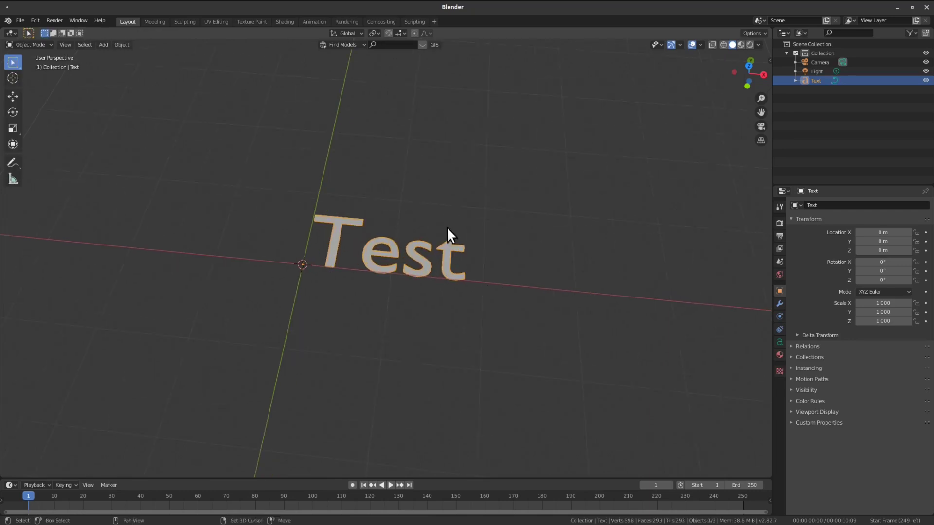
{"action": "left_click", "coordinate": [778, 343]}
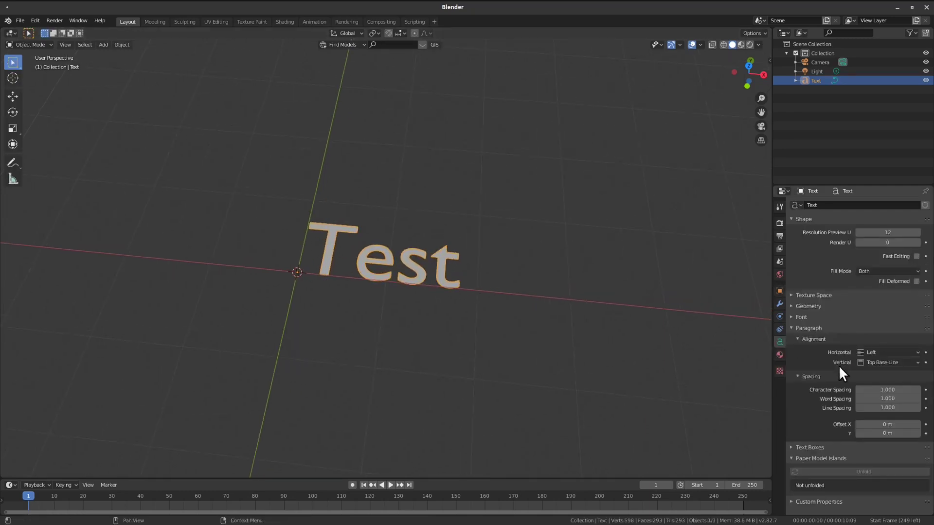
{"action": "left_click", "coordinate": [826, 304]}
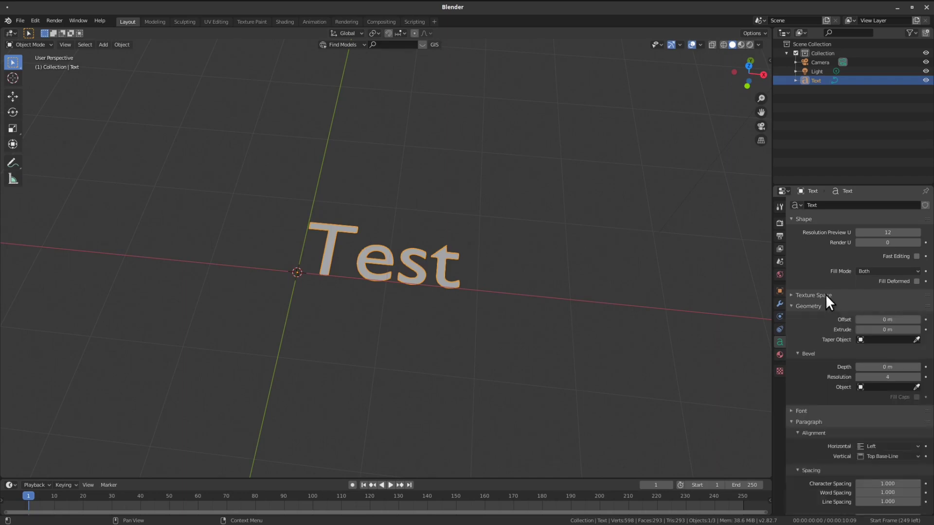
{"action": "left_click", "coordinate": [825, 293]}
{"action": "left_click", "coordinate": [825, 305]}
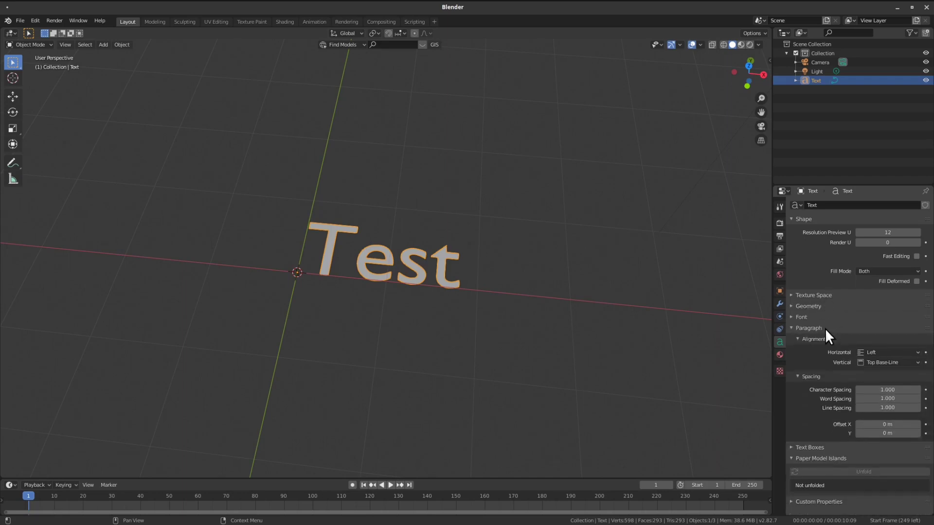
- Expand the Font panel and browse for a Regular font, cancelling to keep Bfont
{"action": "left_click", "coordinate": [801, 316]}
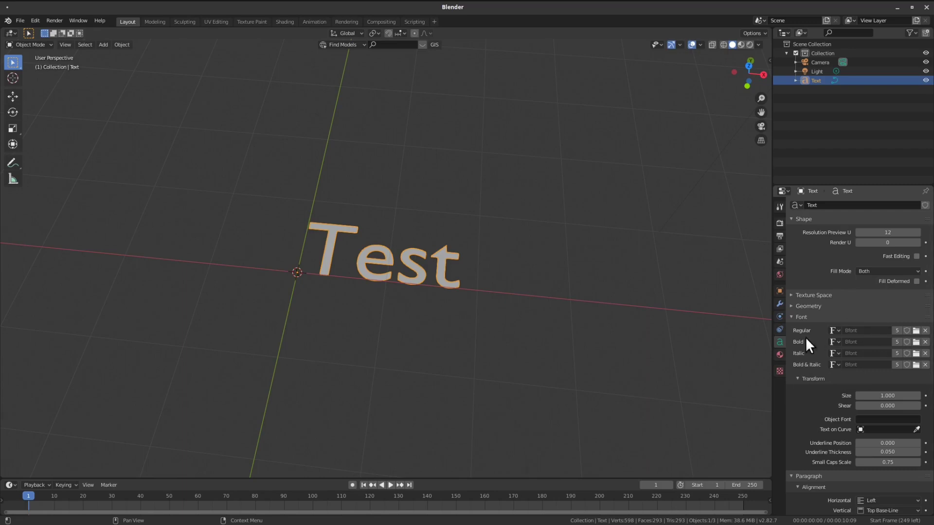
{"action": "scroll", "coordinate": [856, 346], "scroll_direction": "down", "scroll_amount": 1}
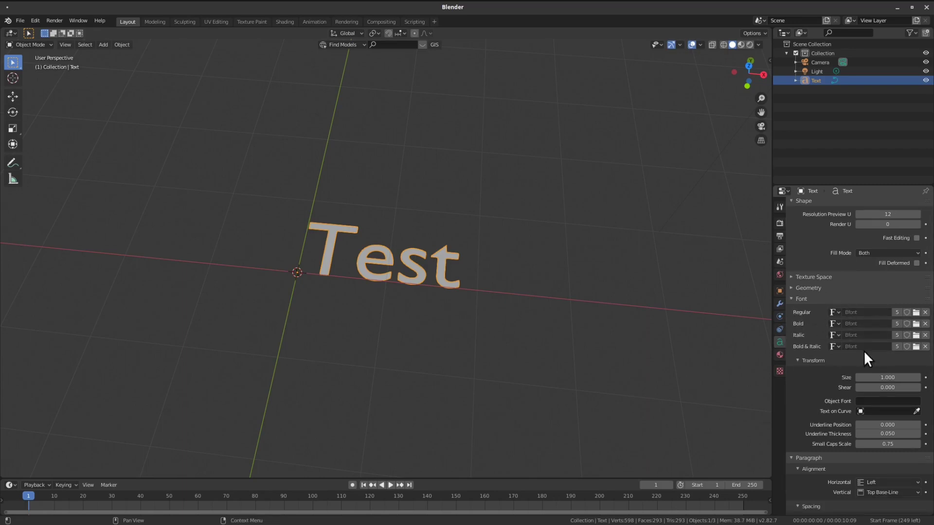
{"action": "left_click", "coordinate": [914, 314]}
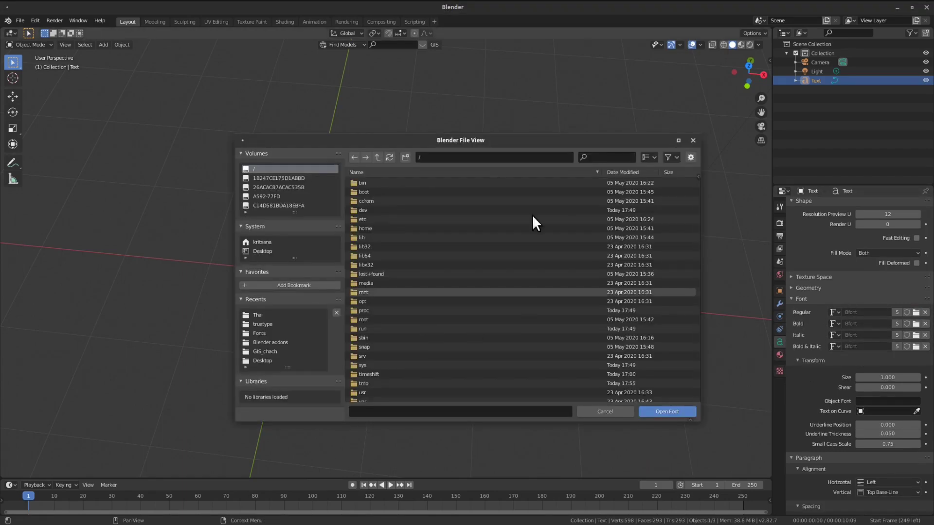
{"action": "key", "text": "Escape"}
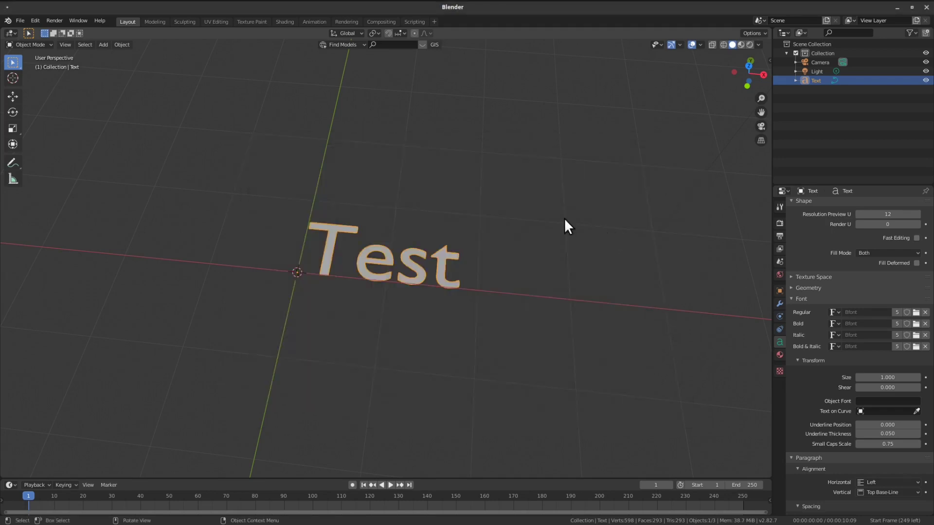
{"action": "scroll", "coordinate": [836, 350], "scroll_direction": "down", "scroll_amount": 5}
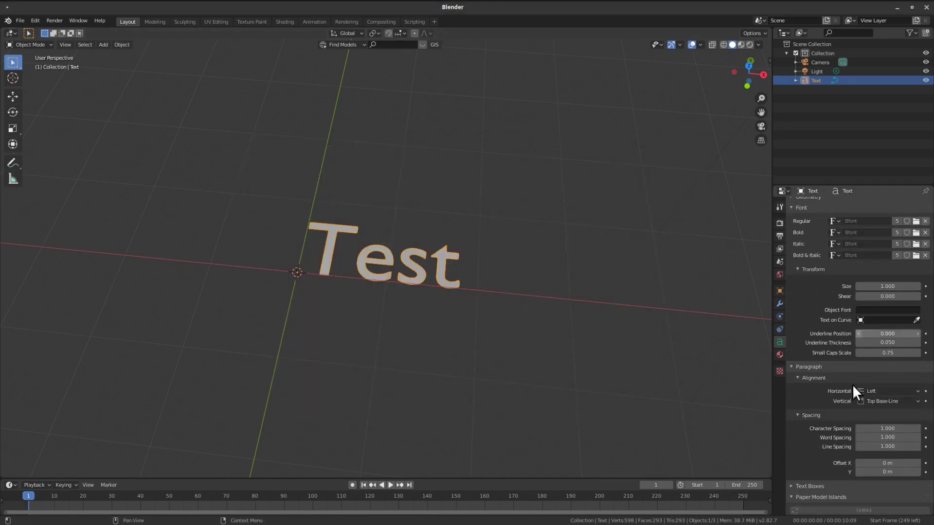
{"action": "scroll", "coordinate": [846, 428], "scroll_direction": "down", "scroll_amount": 2}
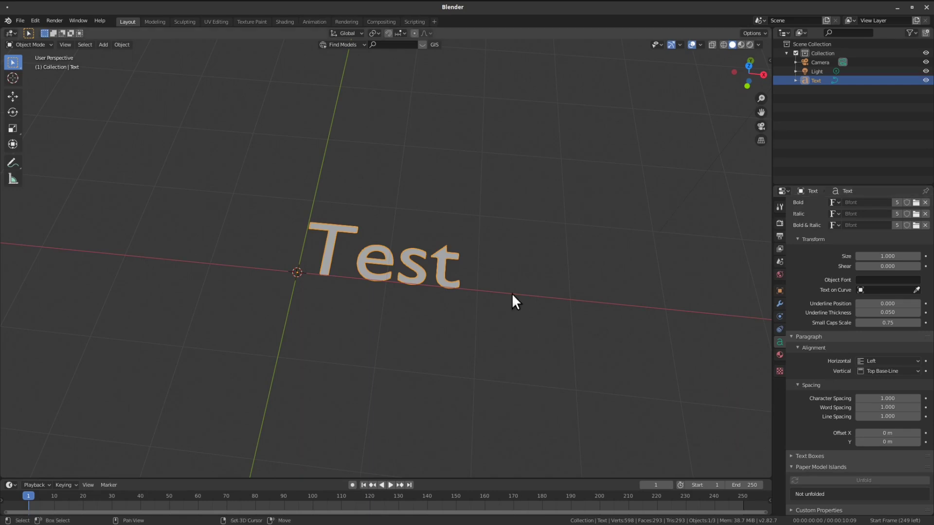
{"action": "mouse_move", "coordinate": [512, 293]}
{"action": "middle_mouse_down"}
{"action": "mouse_move", "coordinate": [486, 249]}
{"action": "mouse_move", "coordinate": [508, 262]}
{"action": "middle_mouse_up"}
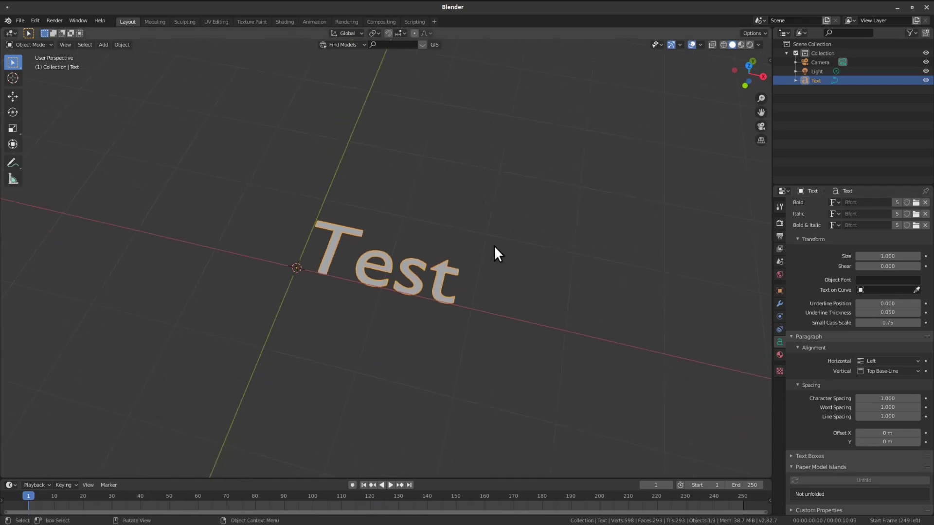
{"action": "mouse_move", "coordinate": [249, 9]}
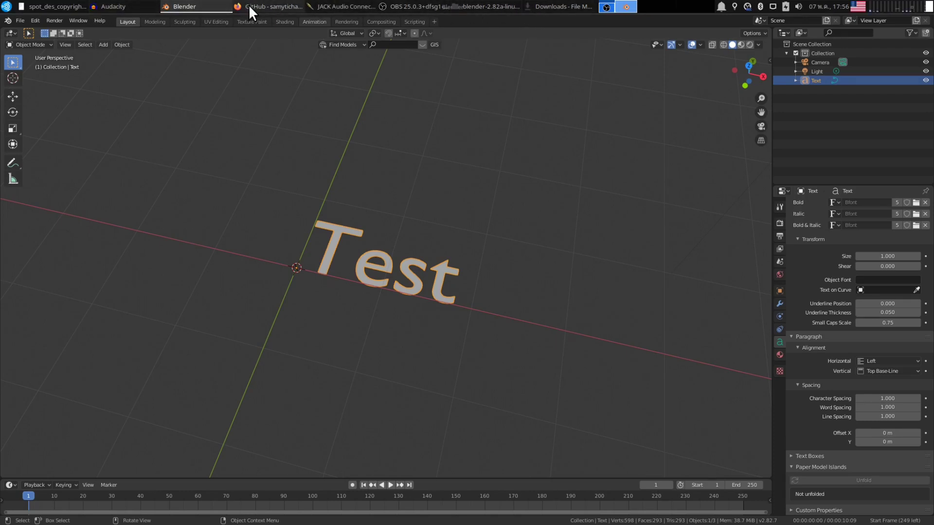
- Save the FontSelector_blender_addon GitHub repository as FontSelector_blender_addon-master.zip, then return to Blender
{"action": "left_click", "coordinate": [262, 6]}
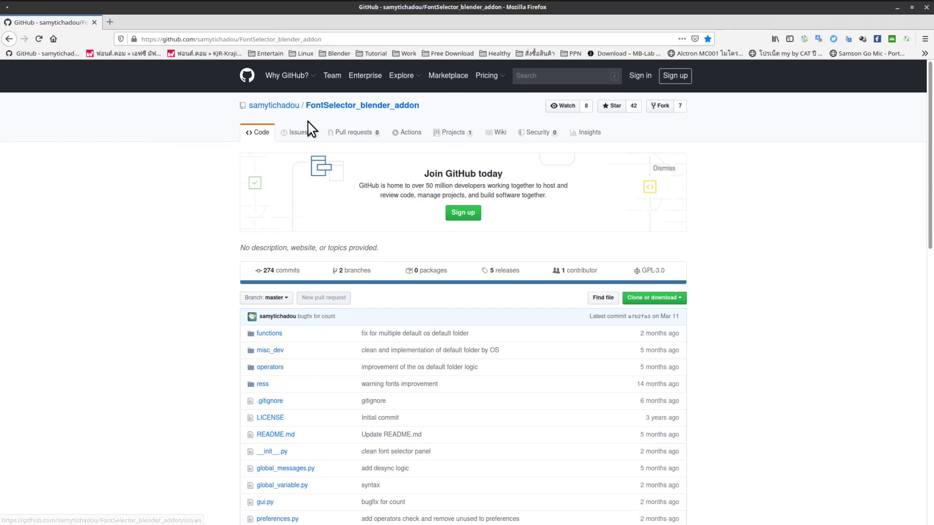
{"action": "scroll", "coordinate": [321, 281], "scroll_direction": "down", "scroll_amount": 1}
{"action": "scroll", "coordinate": [318, 282], "scroll_direction": "up", "scroll_amount": 1}
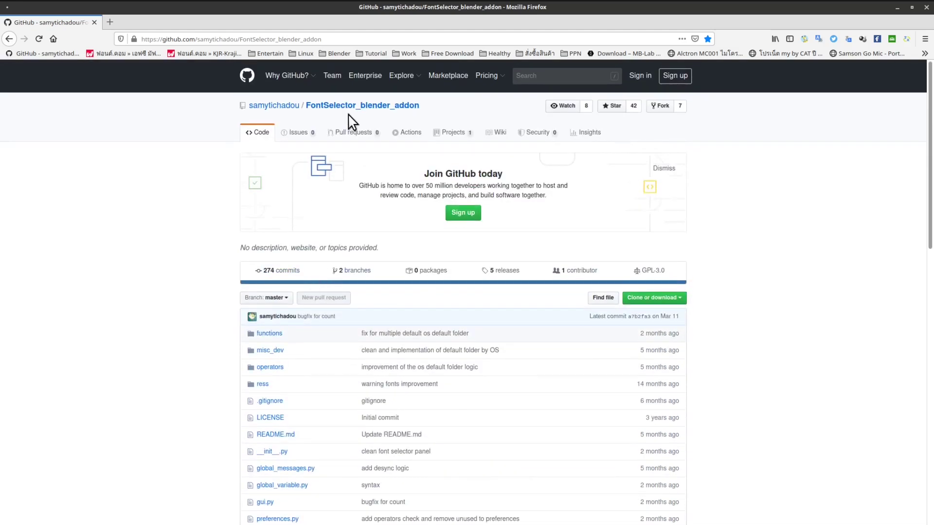
{"action": "scroll", "coordinate": [342, 111], "scroll_direction": "down", "scroll_amount": 4}
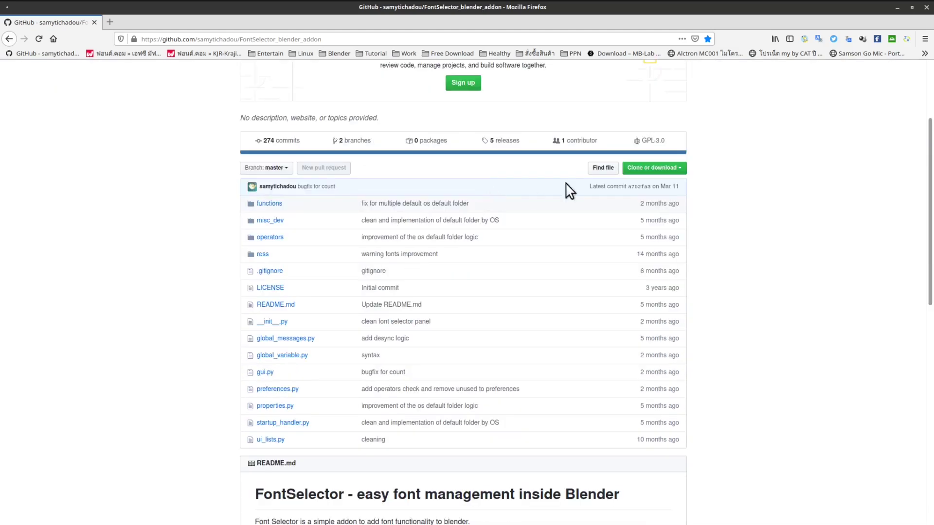
{"action": "left_click", "coordinate": [648, 168]}
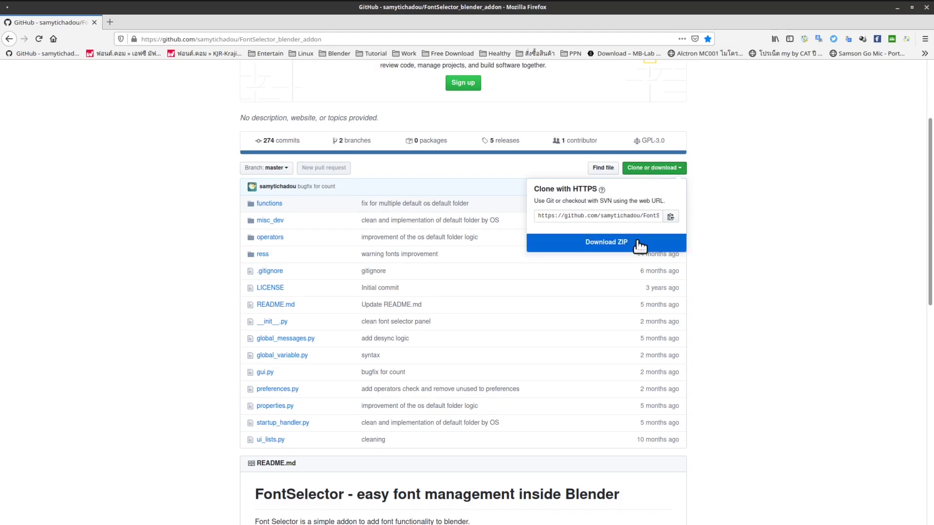
{"action": "left_click", "coordinate": [608, 242]}
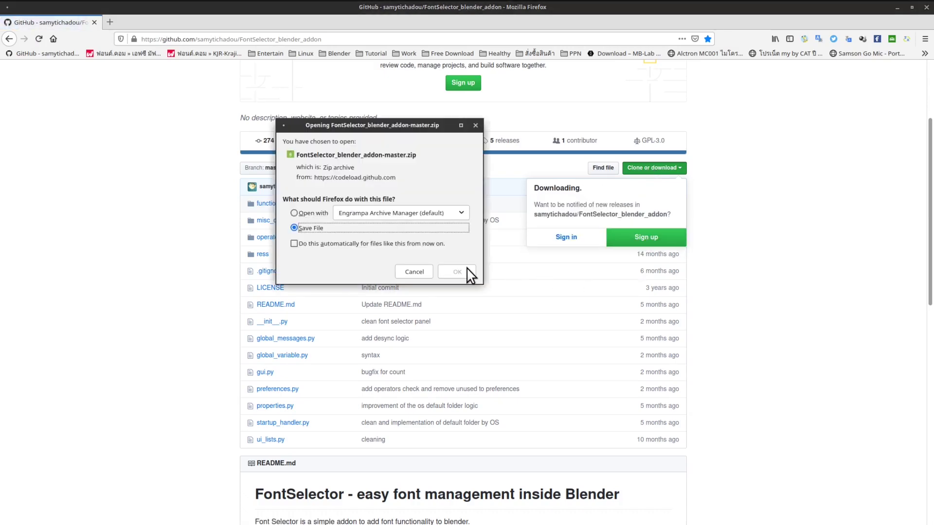
{"action": "left_click", "coordinate": [414, 272]}
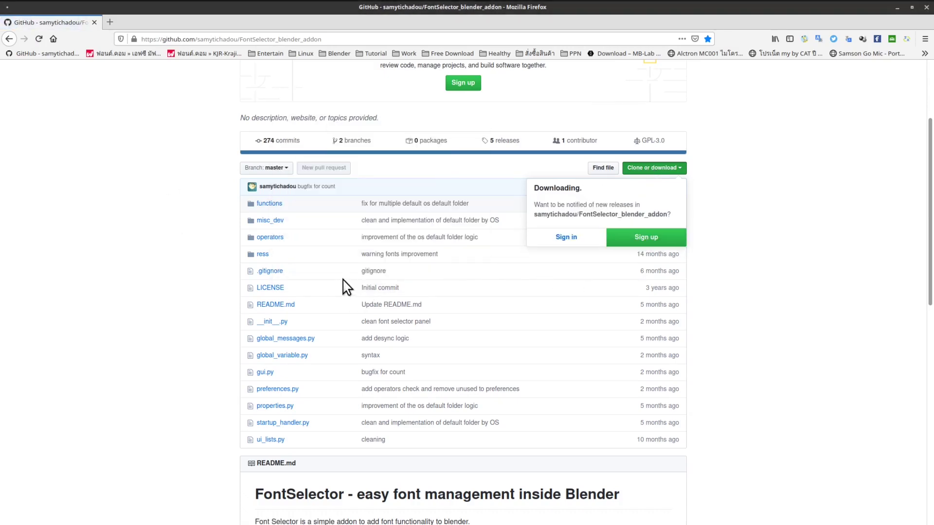
{"action": "scroll", "coordinate": [225, 196], "scroll_direction": "up", "scroll_amount": 4}
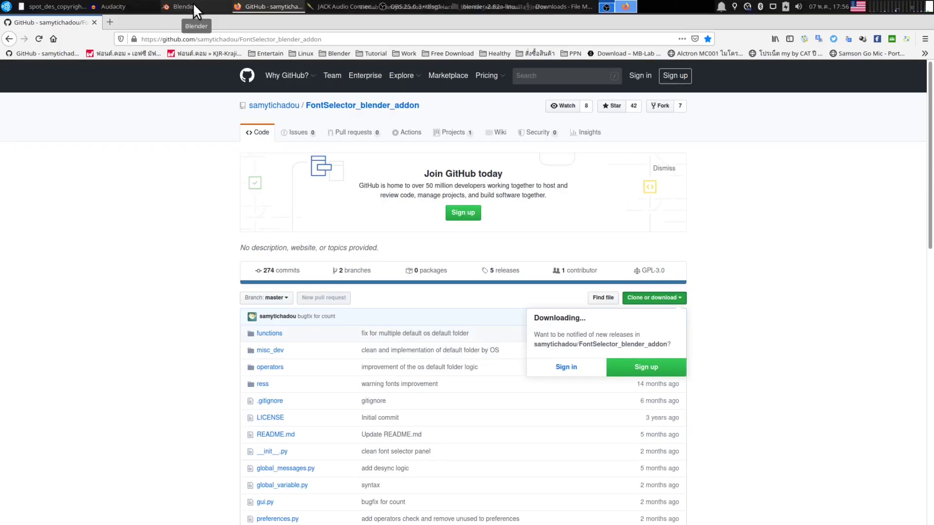
{"action": "left_click", "coordinate": [192, 2]}
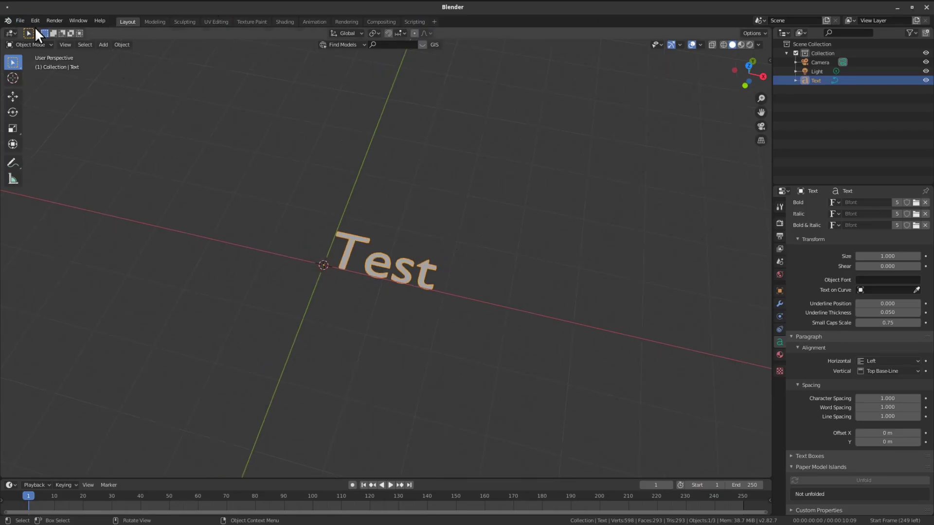
- Install FontSelector_blender_addon-2_1_2.zip from Documents/Blender addons through Preferences > Add-ons
{"action": "left_click", "coordinate": [35, 21]}
{"action": "left_click", "coordinate": [53, 148]}
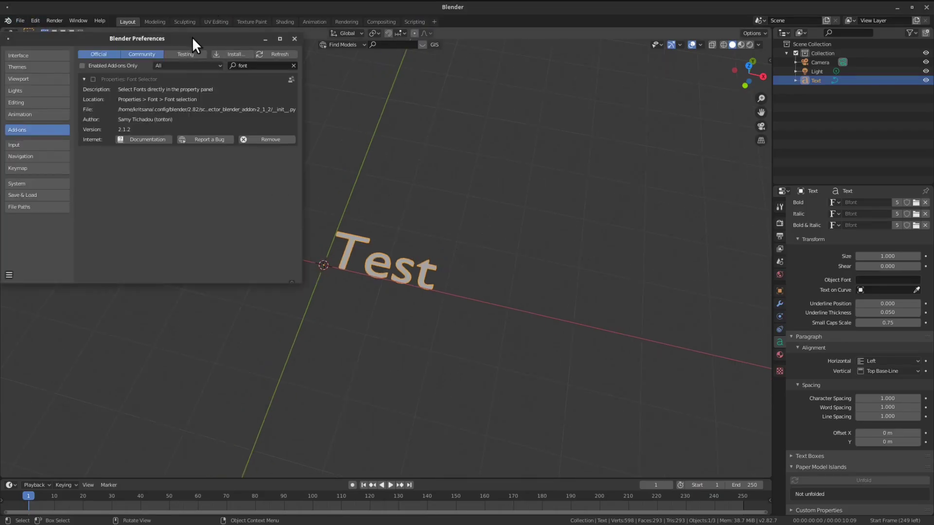
{"action": "left_click", "coordinate": [293, 65]}
{"action": "left_click_drag", "start_coordinate": [192, 39], "coordinate": [292, 40]}
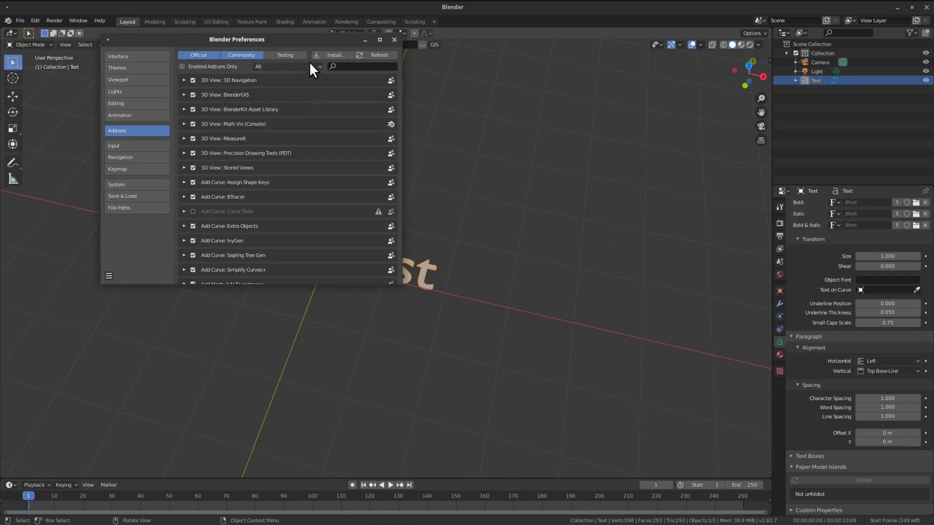
{"action": "left_click", "coordinate": [336, 55]}
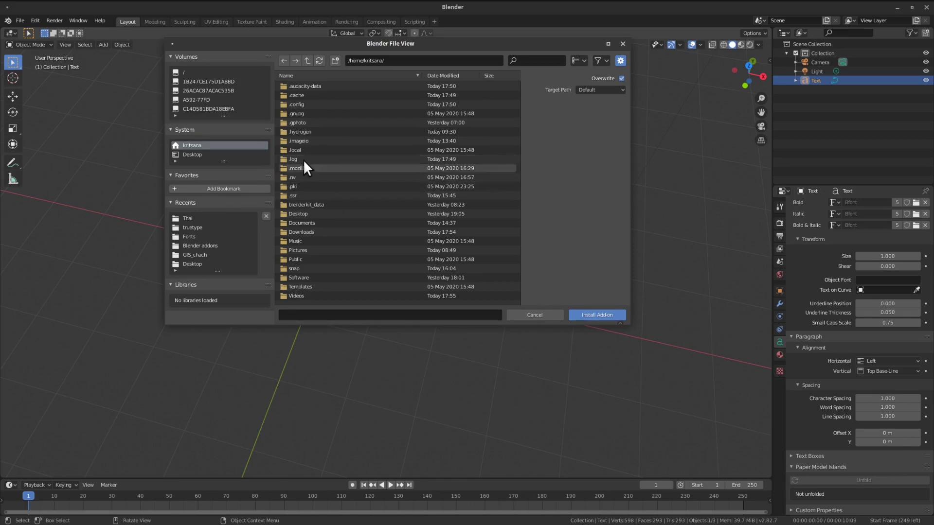
{"action": "left_click", "coordinate": [199, 246]}
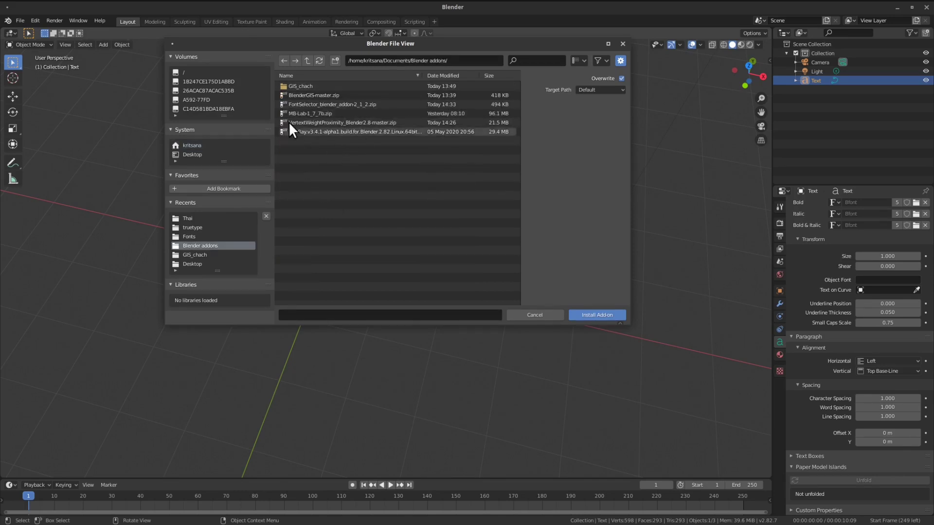
{"action": "left_click", "coordinate": [331, 104]}
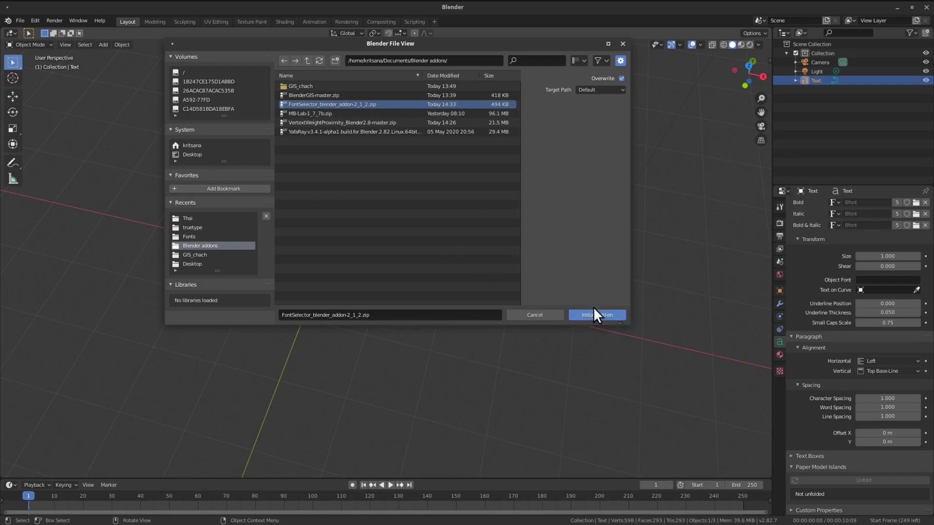
{"action": "left_click", "coordinate": [547, 313]}
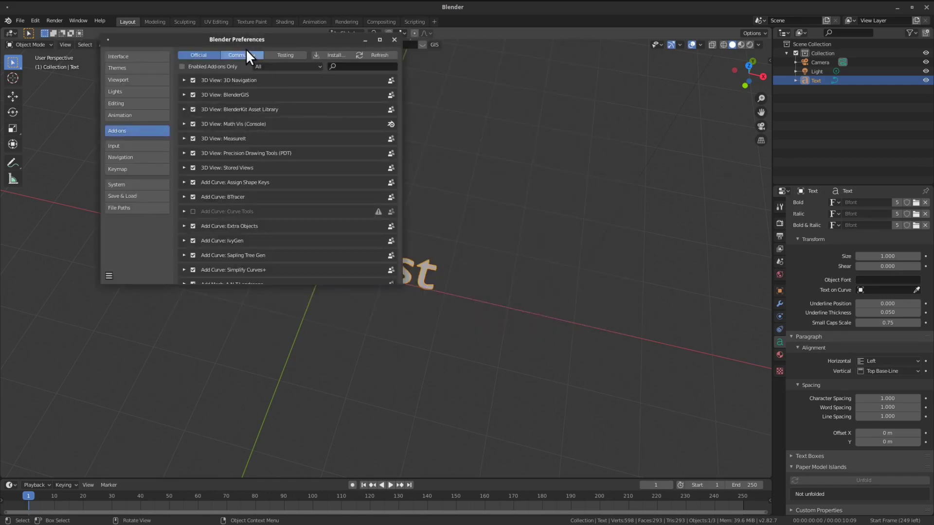
- Filter add-ons by 'font', enable Properties: Font Selector, and save the preferences
{"action": "left_click_drag", "start_coordinate": [268, 43], "coordinate": [360, 101]}
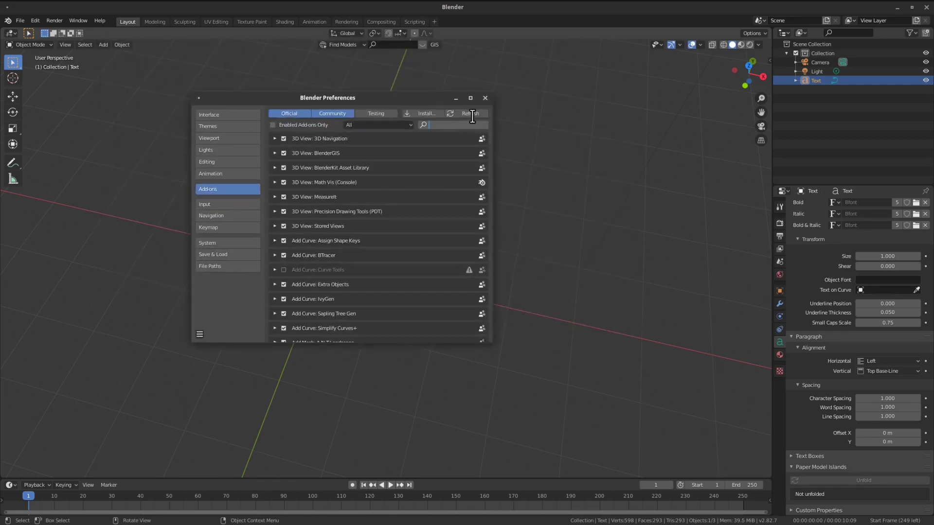
{"action": "type", "text": "font"}
{"action": "key", "text": "Return"}
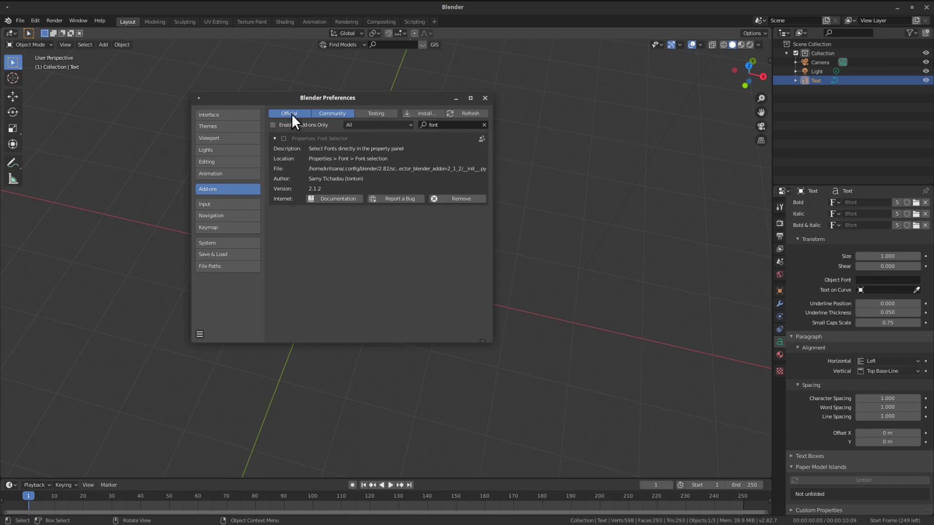
{"action": "left_click", "coordinate": [283, 138]}
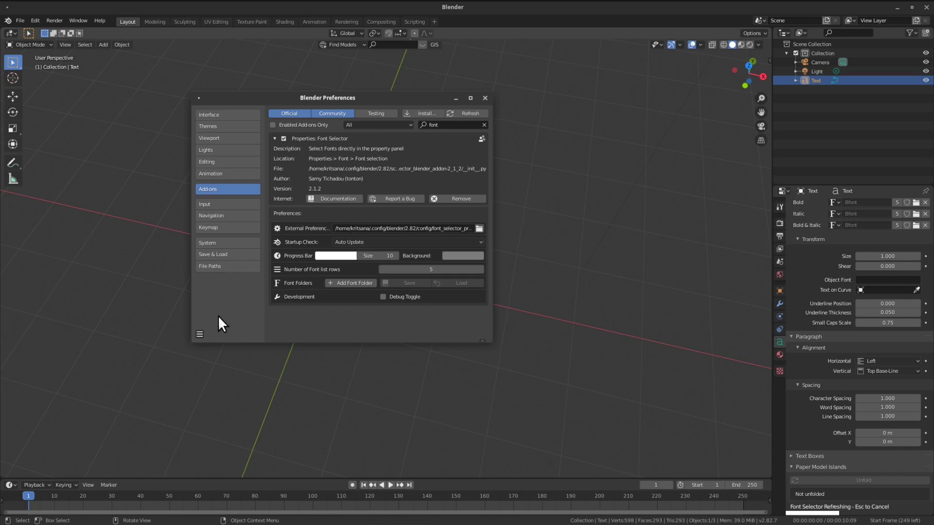
{"action": "left_click", "coordinate": [199, 333]}
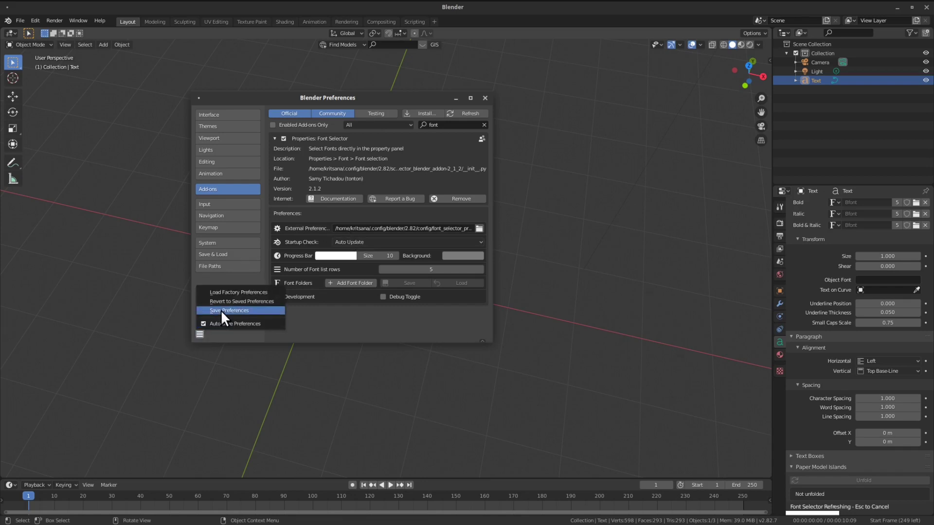
{"action": "left_click", "coordinate": [221, 310]}
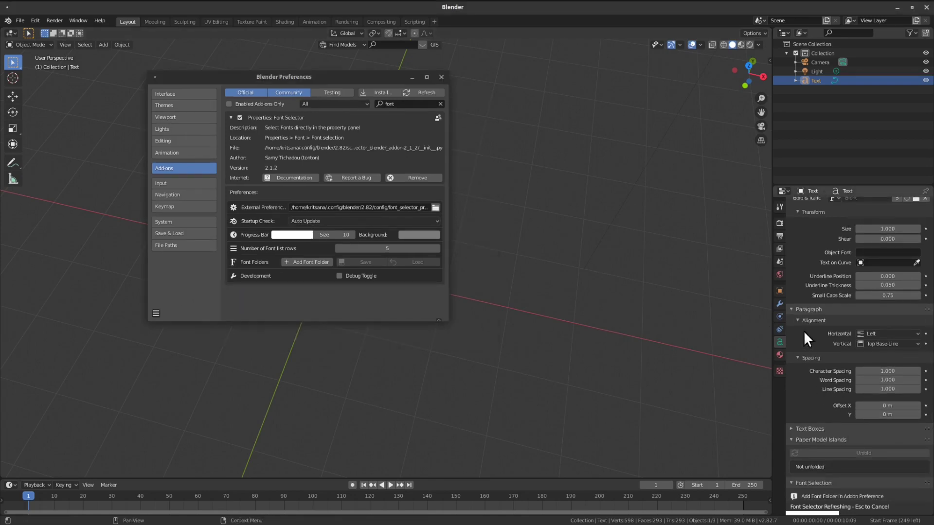
- Move the Preferences window aside and add an empty Font Selector font folder entry
{"action": "mouse_move", "coordinate": [361, 76]}
{"action": "left_mouse_down"}
{"action": "mouse_move", "coordinate": [299, 140]}
{"action": "mouse_move", "coordinate": [331, 111]}
{"action": "mouse_move", "coordinate": [236, 101]}
{"action": "left_mouse_up"}
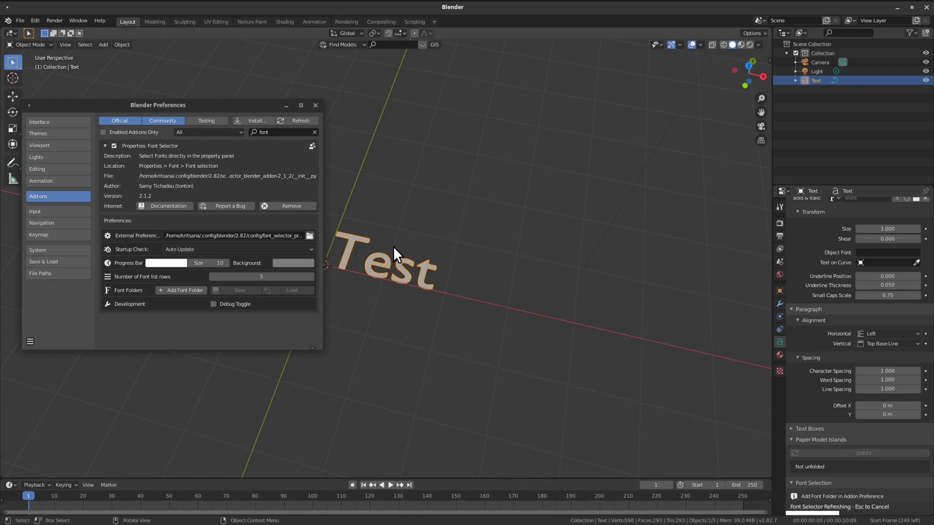
{"action": "left_click_drag", "start_coordinate": [191, 105], "coordinate": [223, 93]}
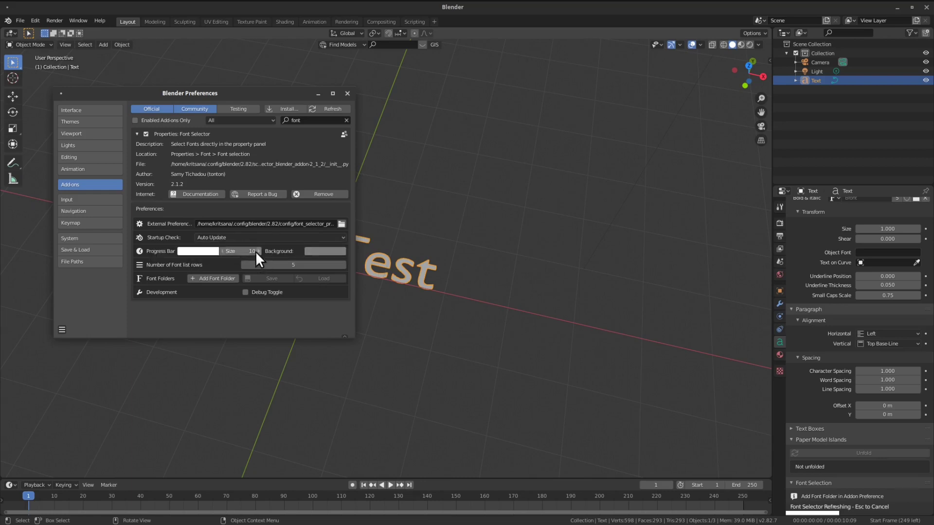
{"action": "left_click", "coordinate": [217, 280]}
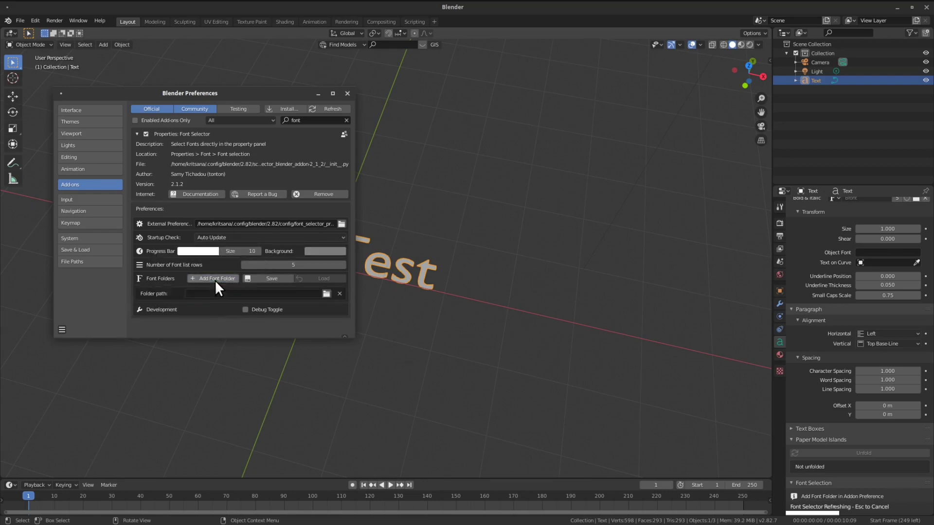
- Point the first font folder entry to /usr/share/fonts/ using the file browser
{"action": "left_click", "coordinate": [328, 292]}
{"action": "left_click_drag", "start_coordinate": [443, 143], "coordinate": [581, 109]}
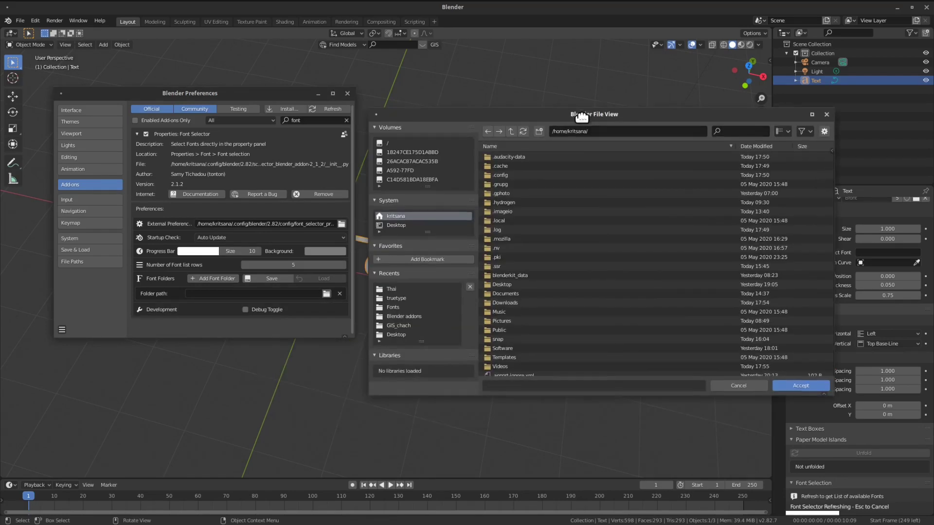
{"action": "scroll", "coordinate": [583, 173], "scroll_direction": "down", "scroll_amount": 2}
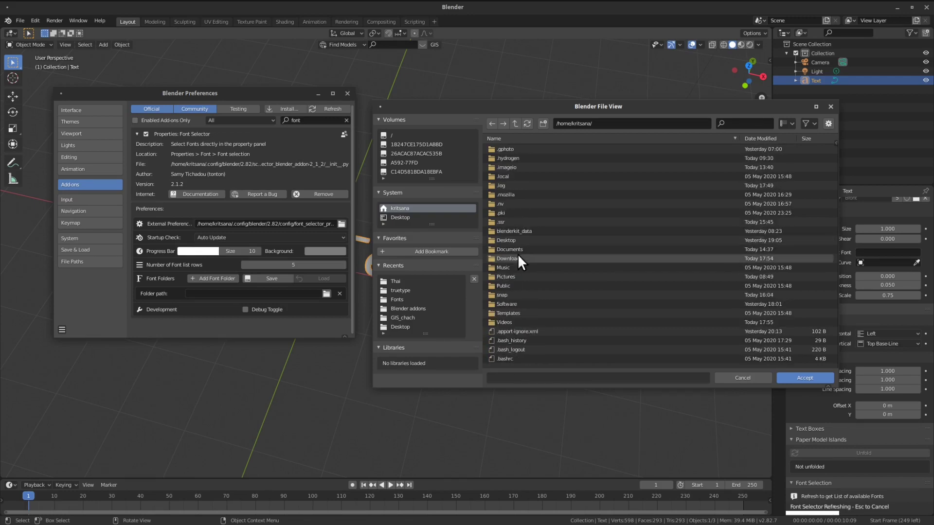
{"action": "scroll", "coordinate": [520, 261], "scroll_direction": "up", "scroll_amount": 2}
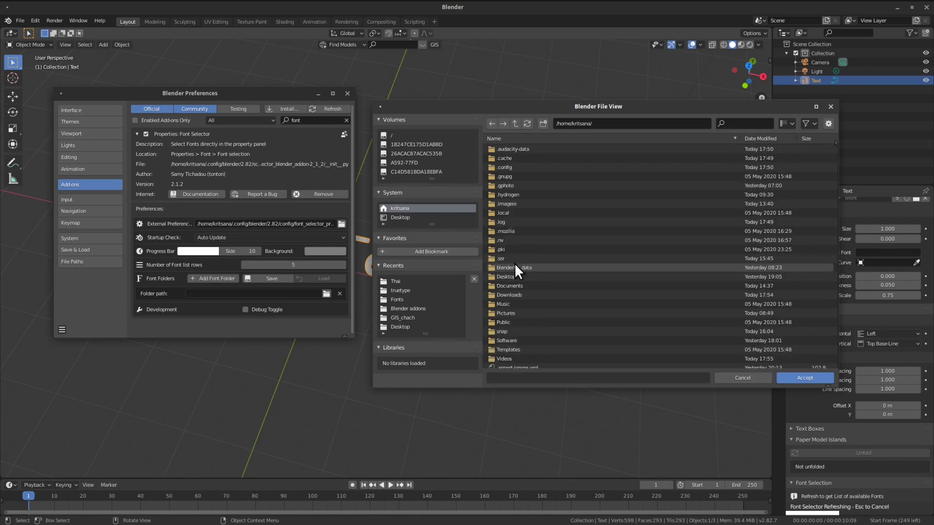
{"action": "scroll", "coordinate": [513, 243], "scroll_direction": "down", "scroll_amount": 2}
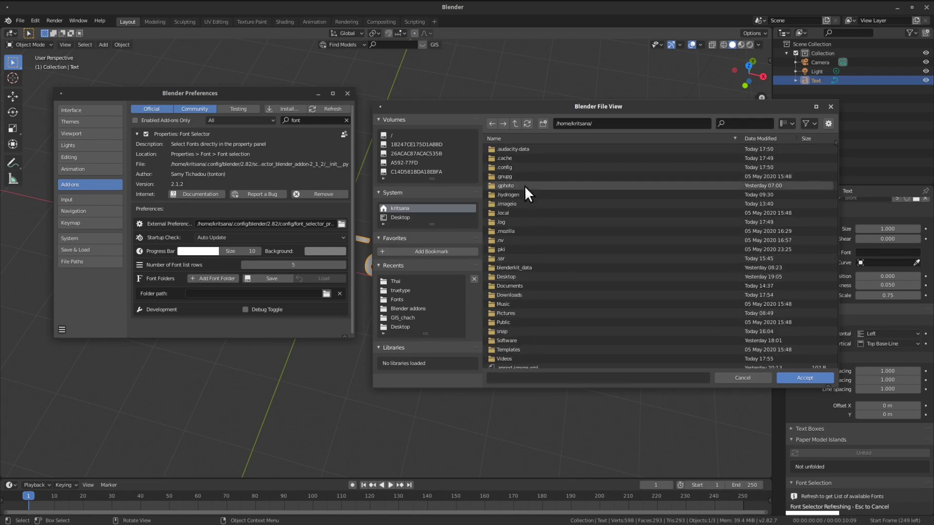
{"action": "key", "text": "BackSpace"}
{"action": "double_click", "coordinate": [521, 257]}
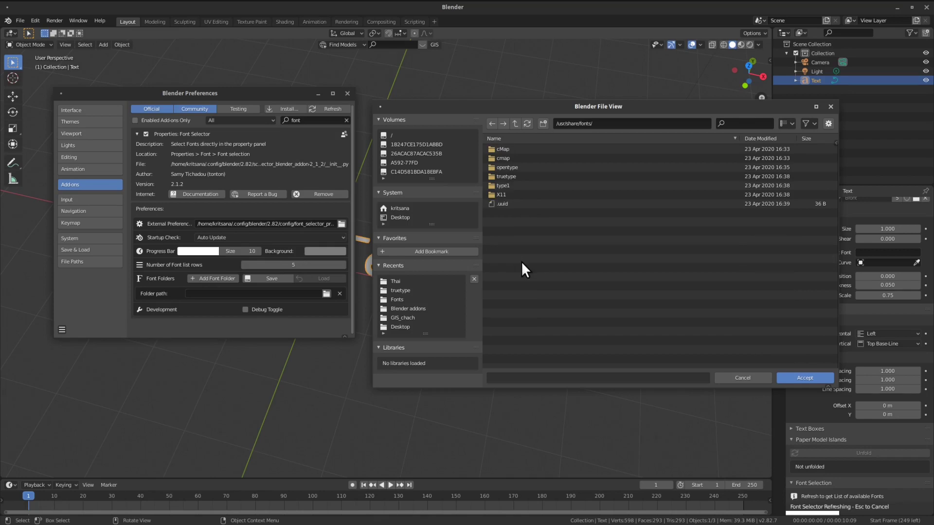
{"action": "left_click", "coordinate": [807, 378]}
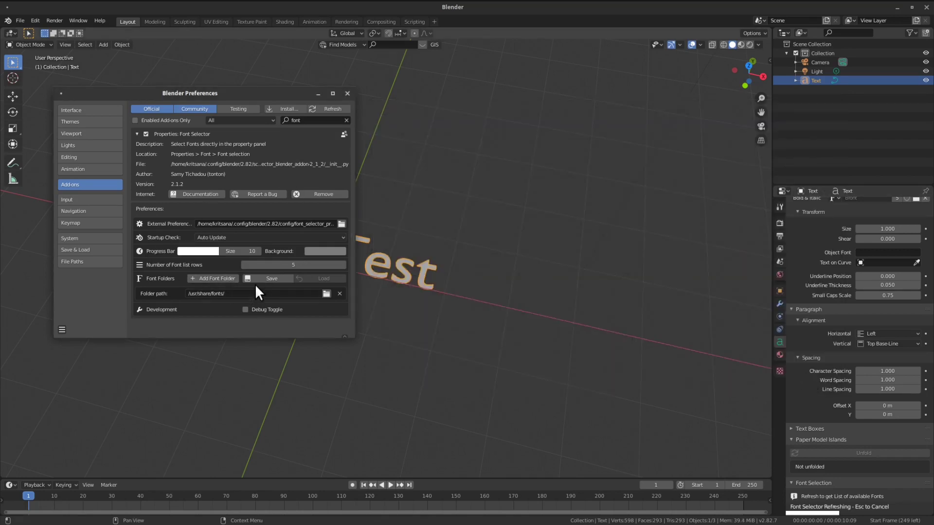
- Add Documents/Fonts as a second font folder, then close the Preferences window
{"action": "left_click", "coordinate": [227, 278]}
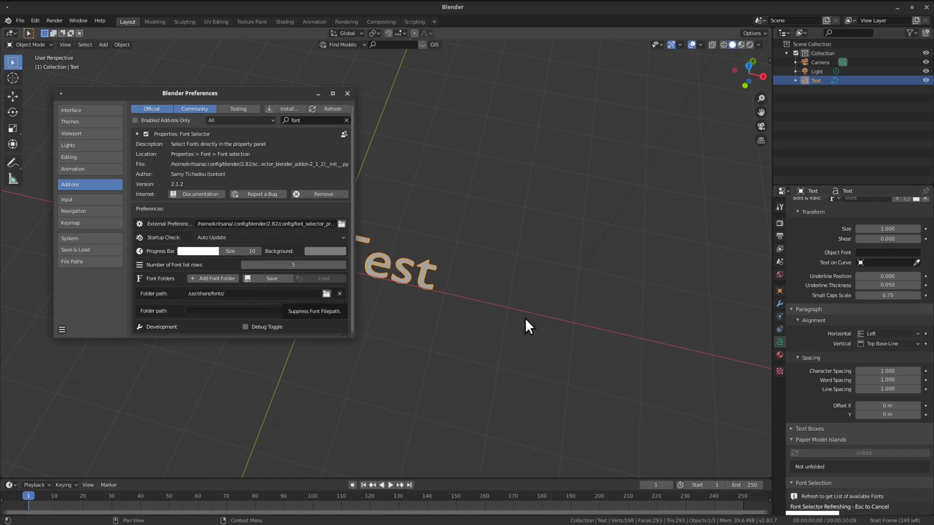
{"action": "left_click", "coordinate": [325, 312]}
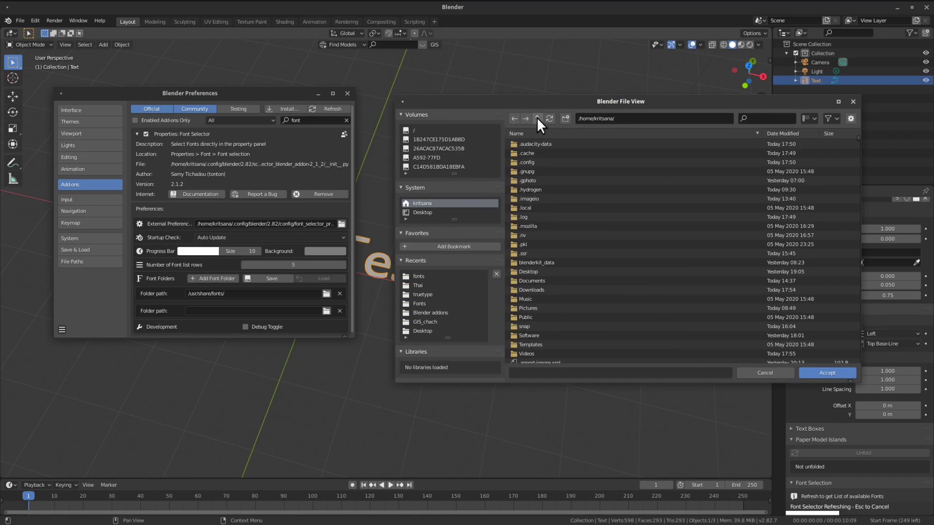
{"action": "left_click", "coordinate": [536, 119]}
{"action": "left_click", "coordinate": [526, 119]}
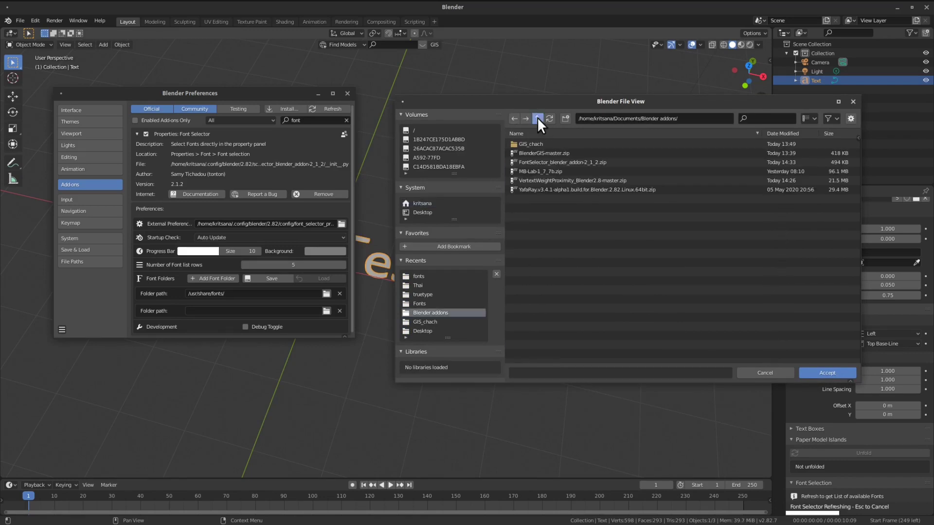
{"action": "left_click", "coordinate": [537, 118]}
{"action": "left_click", "coordinate": [538, 163]}
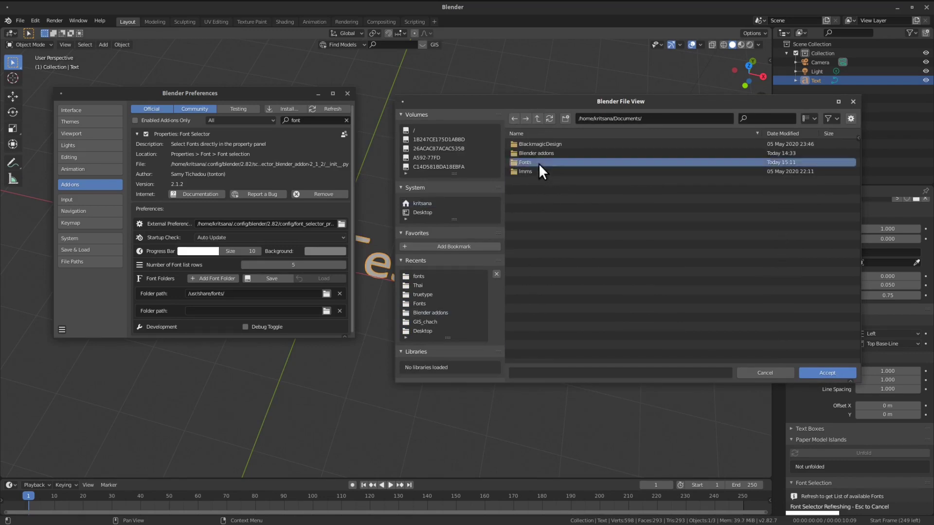
{"action": "left_click", "coordinate": [830, 370]}
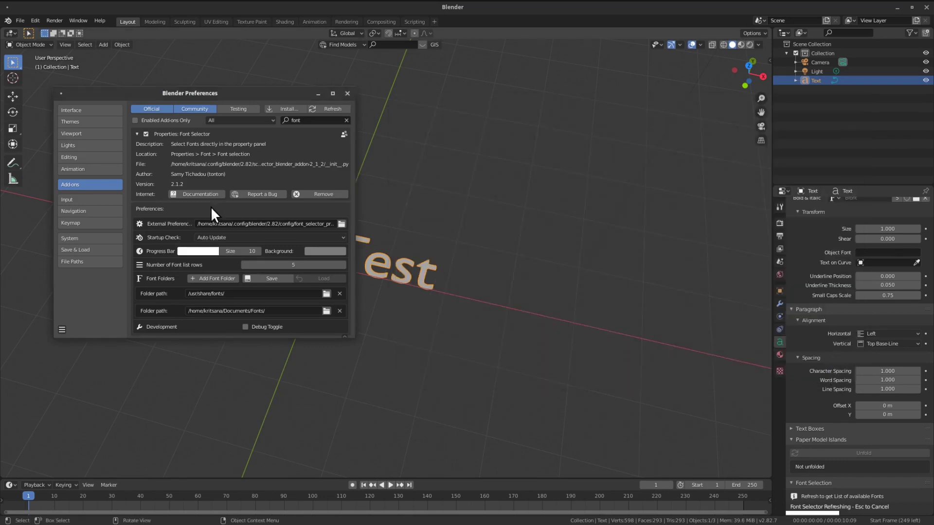
{"action": "left_click", "coordinate": [62, 329]}
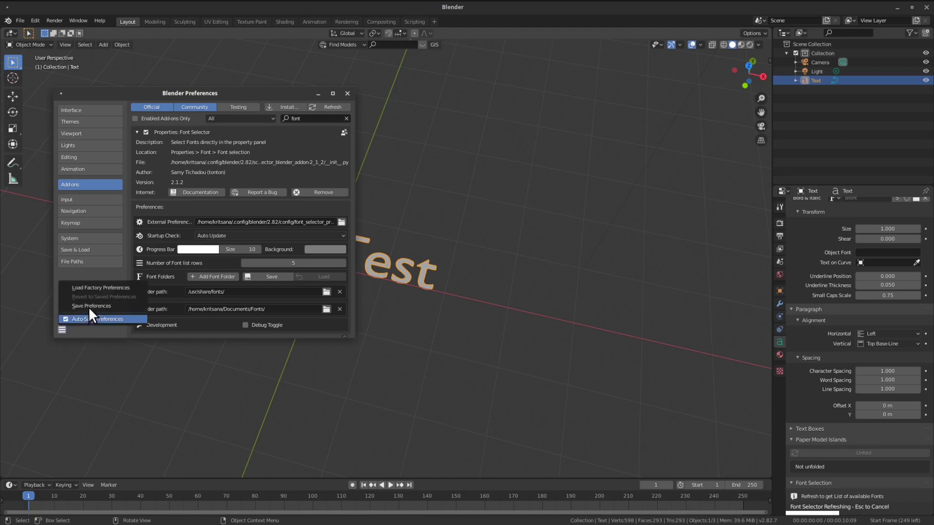
{"action": "left_click", "coordinate": [346, 93]}
{"action": "scroll", "coordinate": [827, 369], "scroll_direction": "down", "scroll_amount": 2}
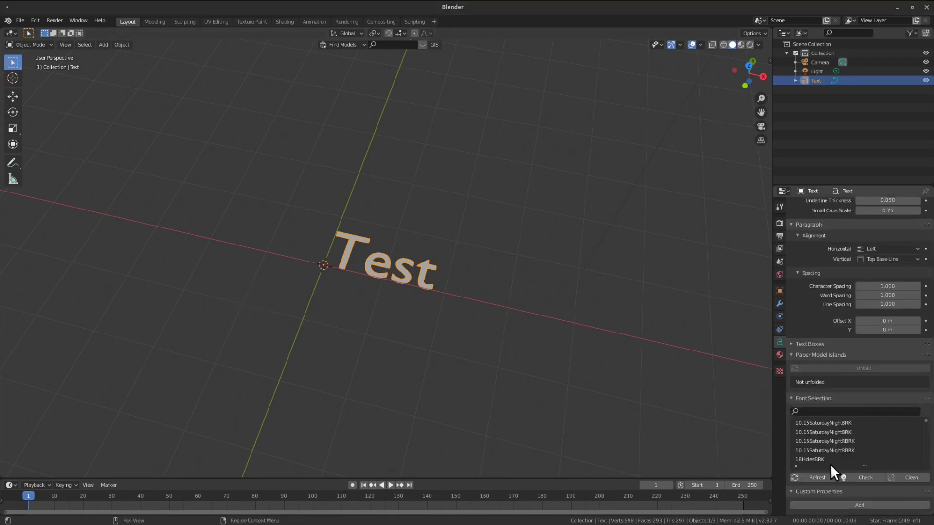
{"action": "scroll", "coordinate": [836, 436], "scroll_direction": "down", "scroll_amount": 3}
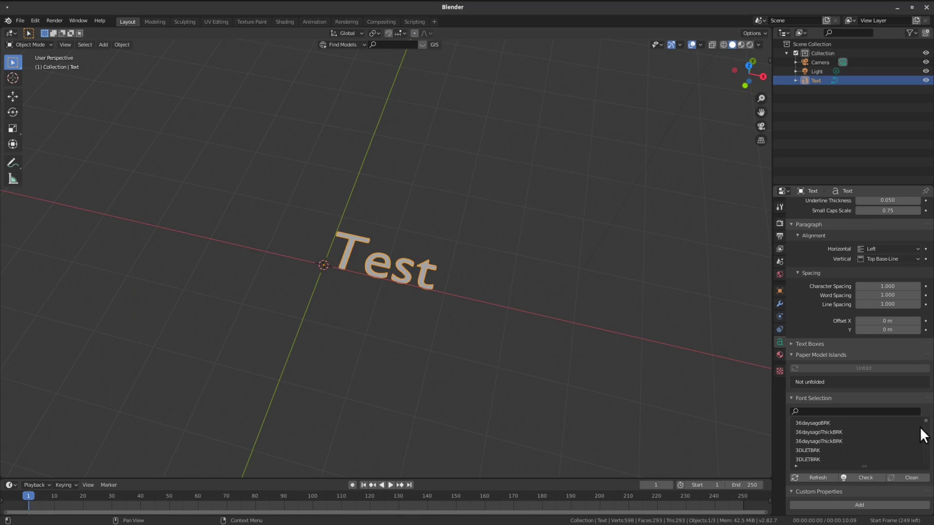
{"action": "mouse_move", "coordinate": [927, 418]}
{"action": "left_mouse_down"}
{"action": "mouse_move", "coordinate": [924, 473]}
{"action": "mouse_move", "coordinate": [931, 425]}
{"action": "left_mouse_up"}
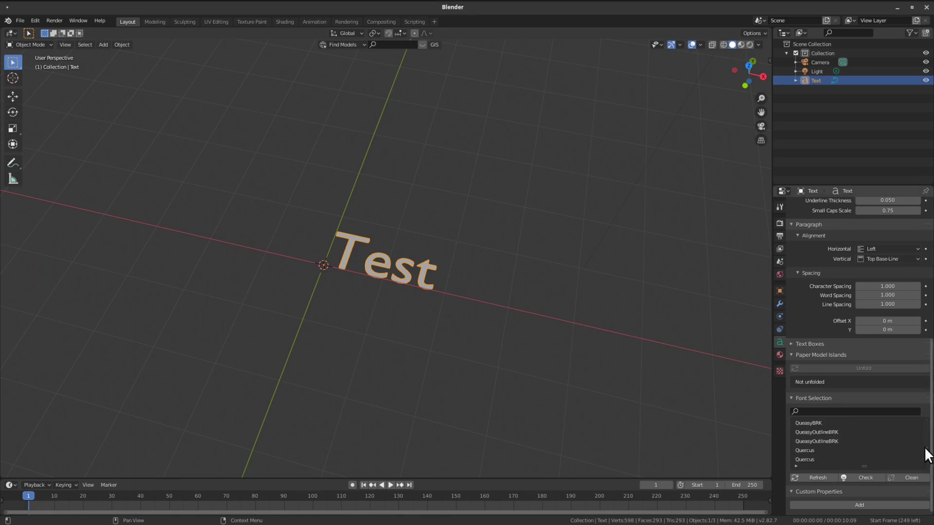
{"action": "scroll", "coordinate": [845, 434], "scroll_direction": "up", "scroll_amount": 5}
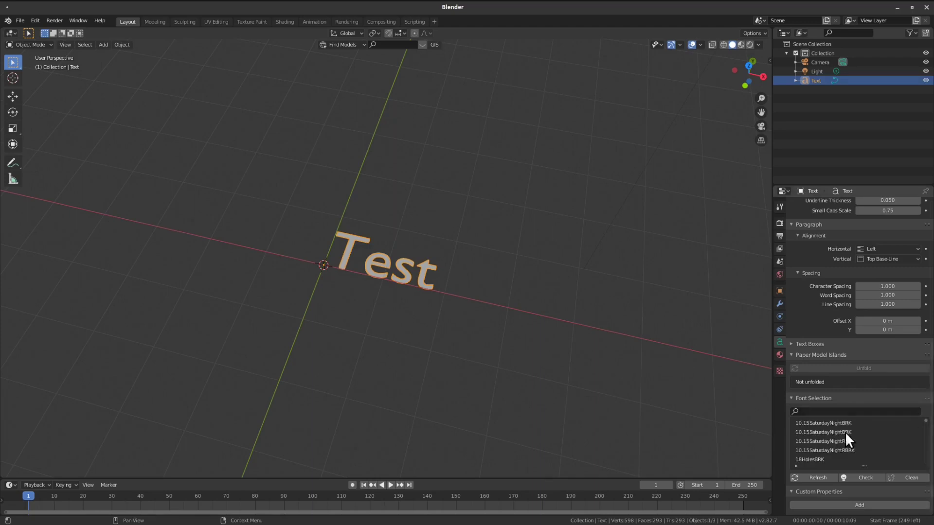
- Preview the 10.15SaturdayNightBRK font variants on the Test text
{"action": "left_click", "coordinate": [827, 422]}
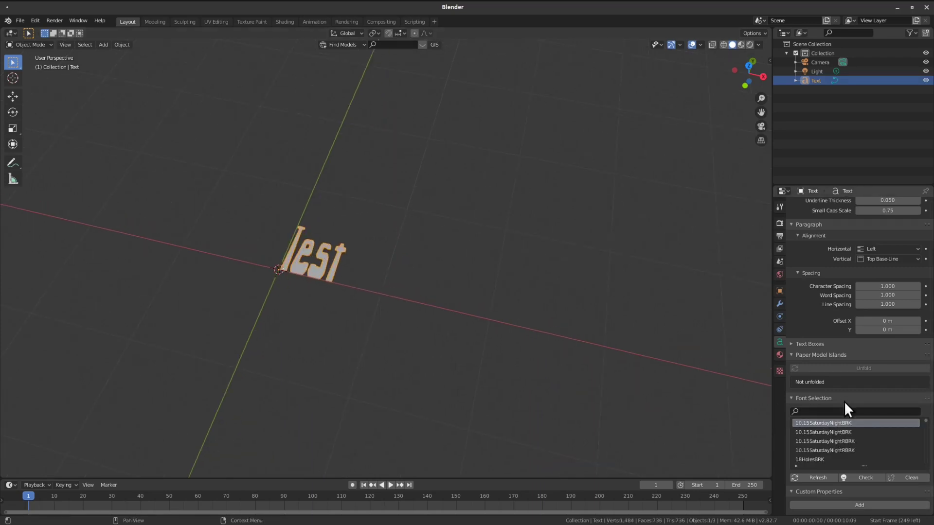
{"action": "left_click", "coordinate": [844, 428]}
{"action": "left_click", "coordinate": [833, 450]}
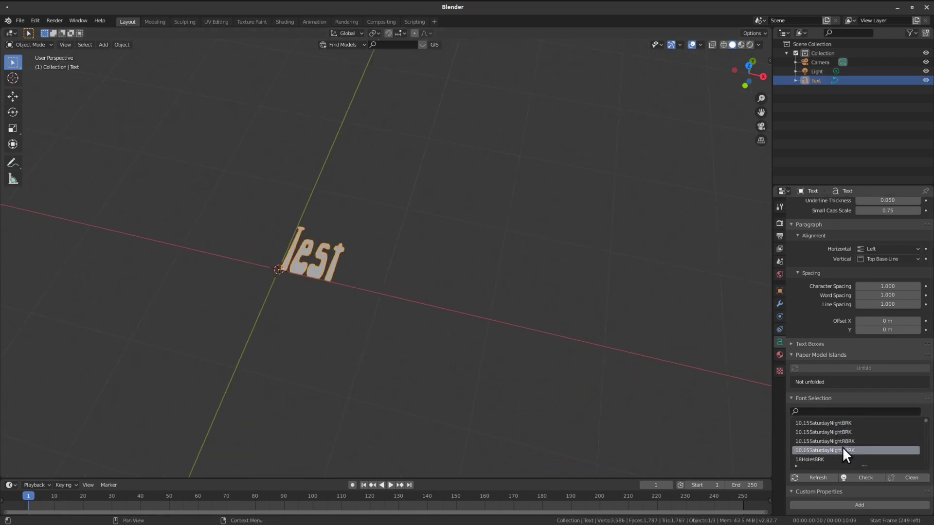
{"action": "scroll", "coordinate": [834, 447], "scroll_direction": "down", "scroll_amount": 1, "text": "ctrl"}
{"action": "scroll", "coordinate": [833, 447], "scroll_direction": "down", "scroll_amount": 1, "text": "ctrl"}
{"action": "scroll", "coordinate": [834, 447], "scroll_direction": "down", "scroll_amount": 1, "text": "ctrl"}
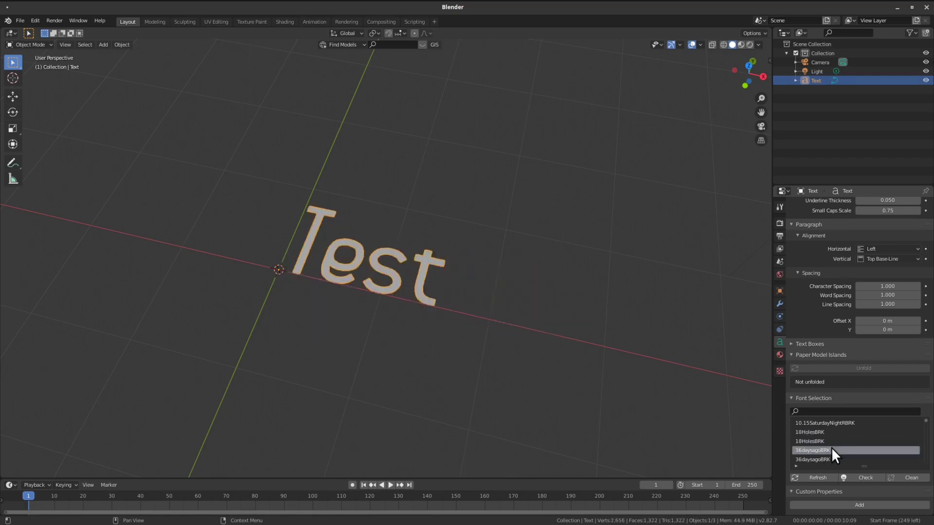
{"action": "scroll", "coordinate": [830, 448], "scroll_direction": "down", "scroll_amount": 2, "text": "ctrl"}
{"action": "scroll", "coordinate": [830, 448], "scroll_direction": "down", "scroll_amount": 1, "text": "ctrl"}
{"action": "scroll", "coordinate": [830, 447], "scroll_direction": "down", "scroll_amount": 2}
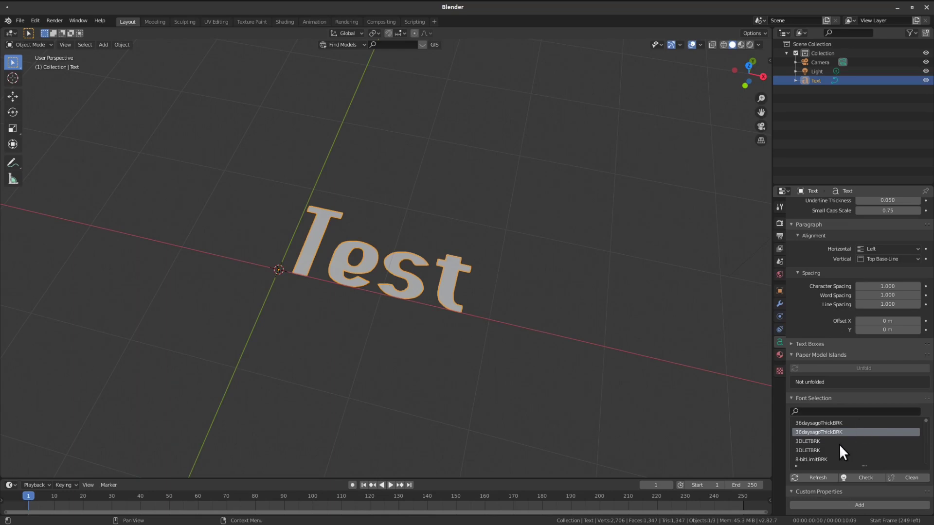
{"action": "scroll", "coordinate": [835, 445], "scroll_direction": "down", "scroll_amount": 3}
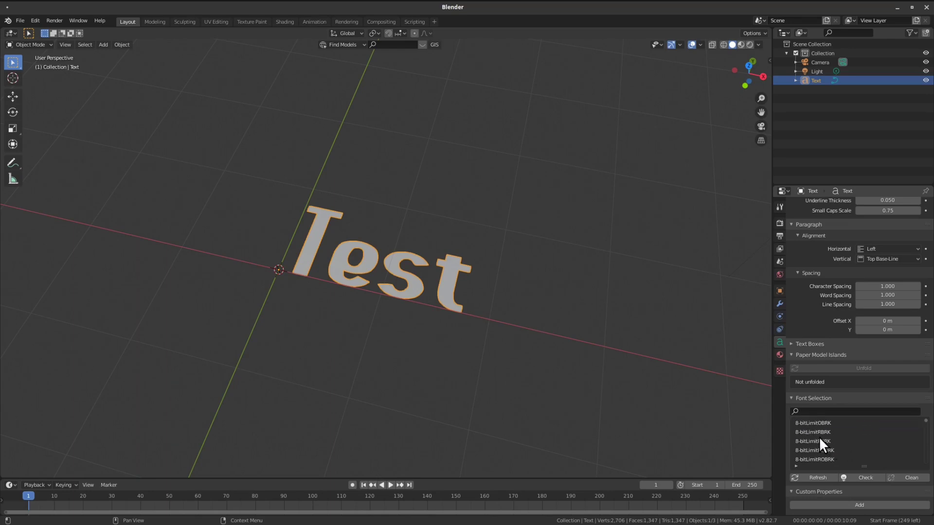
- Try a pixelated 8-bit font, then 90StarsBRK and AEnigmaScrawl4BRK on the text
{"action": "left_click", "coordinate": [819, 437]}
{"action": "scroll", "coordinate": [822, 431], "scroll_direction": "down", "scroll_amount": 1}
{"action": "scroll", "coordinate": [826, 438], "scroll_direction": "down", "scroll_amount": 1}
{"action": "left_click", "coordinate": [830, 444]}
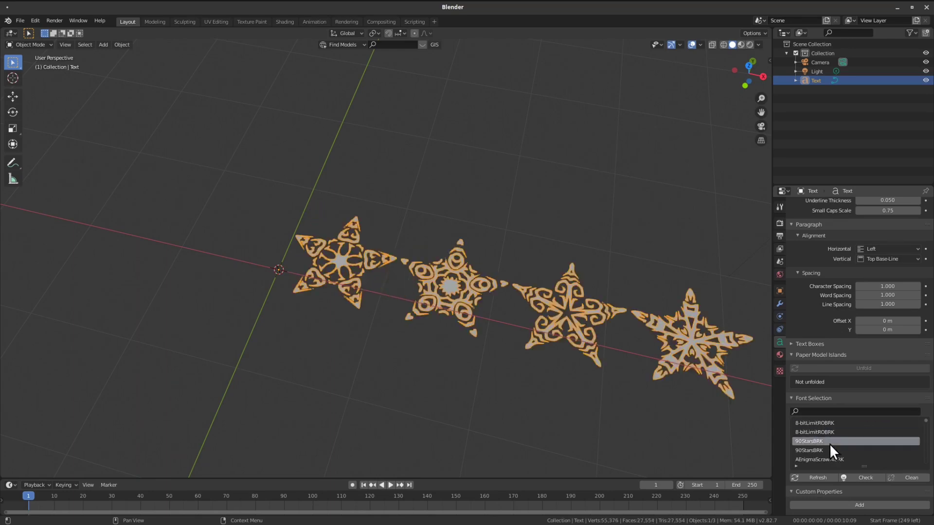
{"action": "left_click", "coordinate": [817, 458]}
- Scroll on through the font list to Almonte and orbit toward the text
{"action": "scroll", "coordinate": [814, 446], "scroll_direction": "down", "scroll_amount": 1, "text": "ctrl"}
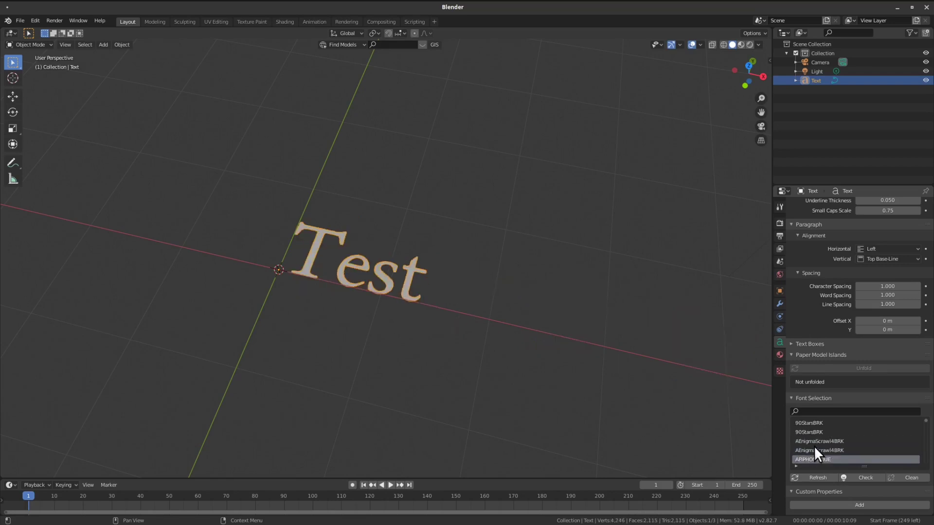
{"action": "scroll", "coordinate": [814, 446], "scroll_direction": "down", "scroll_amount": 1, "text": "ctrl"}
{"action": "scroll", "coordinate": [817, 443], "scroll_direction": "down", "scroll_amount": 2, "text": "ctrl"}
{"action": "scroll", "coordinate": [819, 440], "scroll_direction": "down", "scroll_amount": 1, "text": "ctrl"}
{"action": "scroll", "coordinate": [818, 438], "scroll_direction": "down", "scroll_amount": 3, "text": "ctrl"}
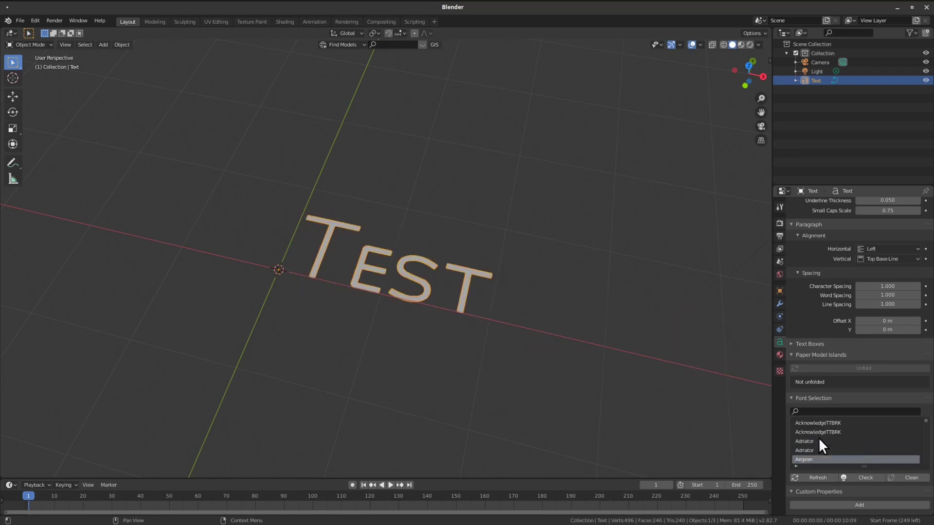
{"action": "scroll", "coordinate": [819, 438], "scroll_direction": "down", "scroll_amount": 1, "text": "ctrl"}
{"action": "scroll", "coordinate": [821, 434], "scroll_direction": "down", "scroll_amount": 2, "text": "ctrl"}
{"action": "scroll", "coordinate": [818, 436], "scroll_direction": "down", "scroll_amount": 1, "text": "ctrl"}
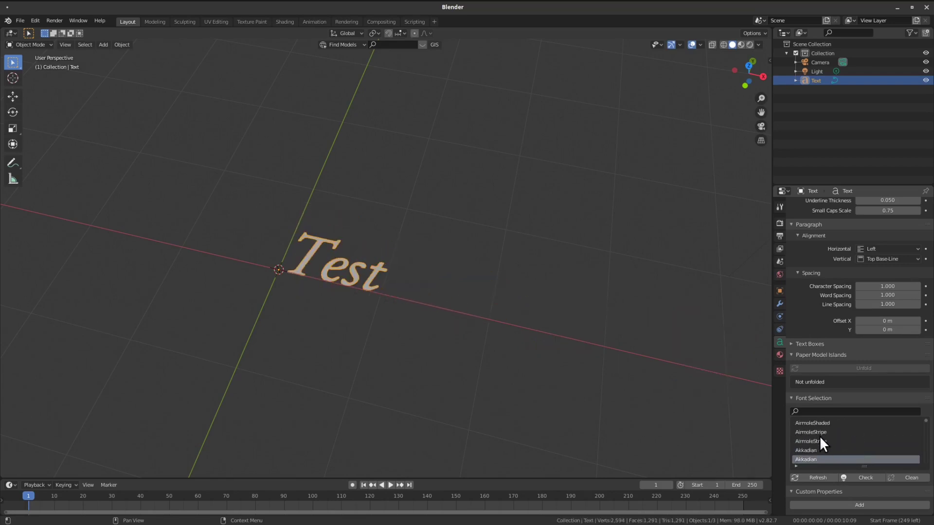
{"action": "scroll", "coordinate": [819, 435], "scroll_direction": "down", "scroll_amount": 2, "text": "ctrl"}
{"action": "scroll", "coordinate": [819, 435], "scroll_direction": "down", "scroll_amount": 2, "text": "ctrl"}
{"action": "scroll", "coordinate": [819, 436], "scroll_direction": "down", "scroll_amount": 1, "text": "ctrl"}
{"action": "scroll", "coordinate": [819, 436], "scroll_direction": "down", "scroll_amount": 2, "text": "ctrl"}
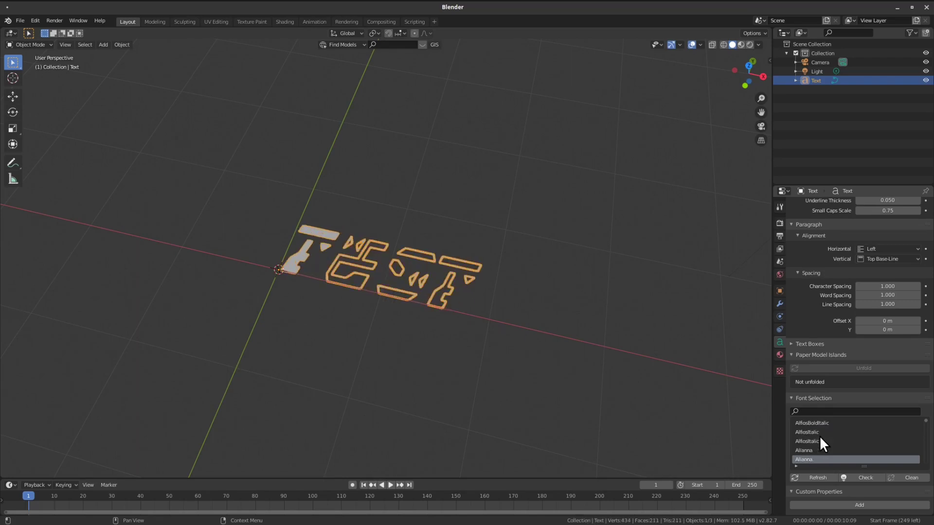
{"action": "scroll", "coordinate": [818, 435], "scroll_direction": "down", "scroll_amount": 2, "text": "ctrl"}
{"action": "scroll", "coordinate": [818, 436], "scroll_direction": "down", "scroll_amount": 2, "text": "ctrl"}
{"action": "scroll", "coordinate": [819, 436], "scroll_direction": "up", "scroll_amount": 4, "text": "ctrl"}
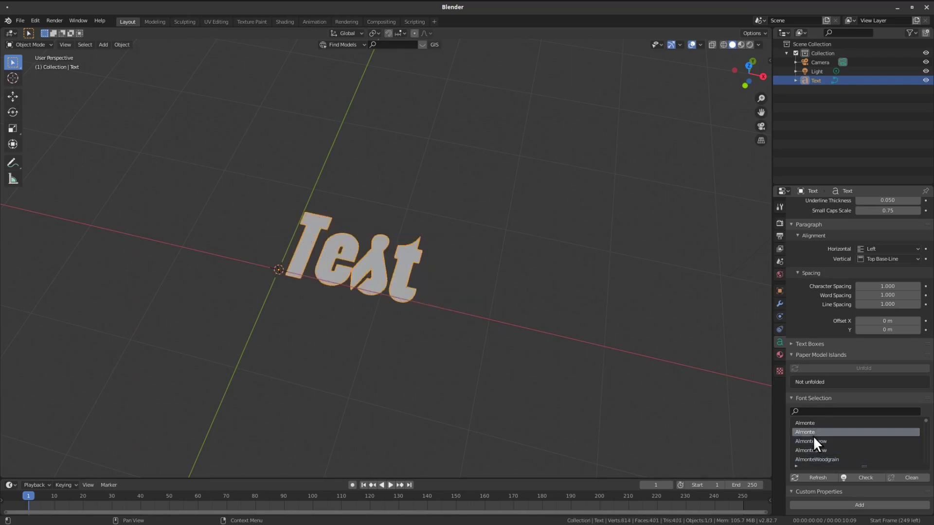
{"action": "middle_click_drag", "start_coordinate": [443, 325], "coordinate": [390, 319]}
- Enter text edit mode and type the Thai word ทดสอบ on a new line below Test
{"action": "key", "text": "Tab"}
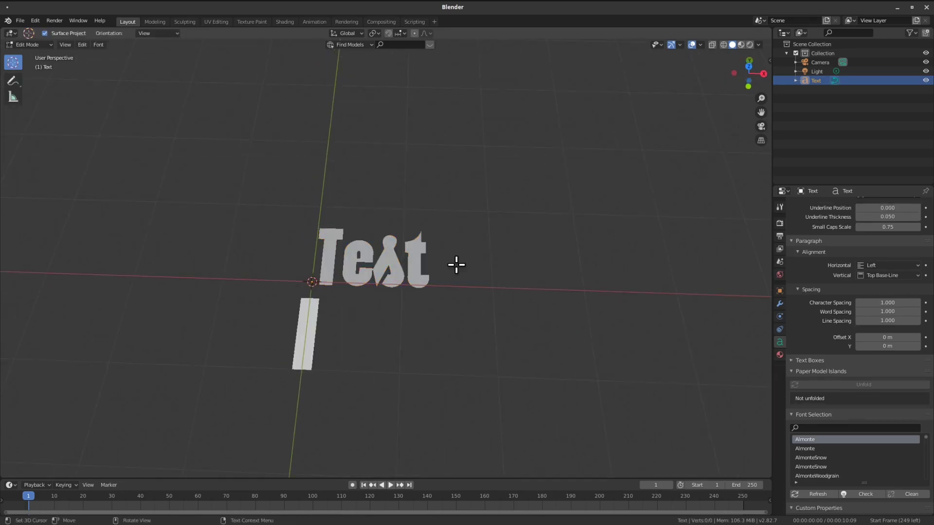
{"action": "type", "text": "12"}
{"action": "key", "text": "BackSpace"}
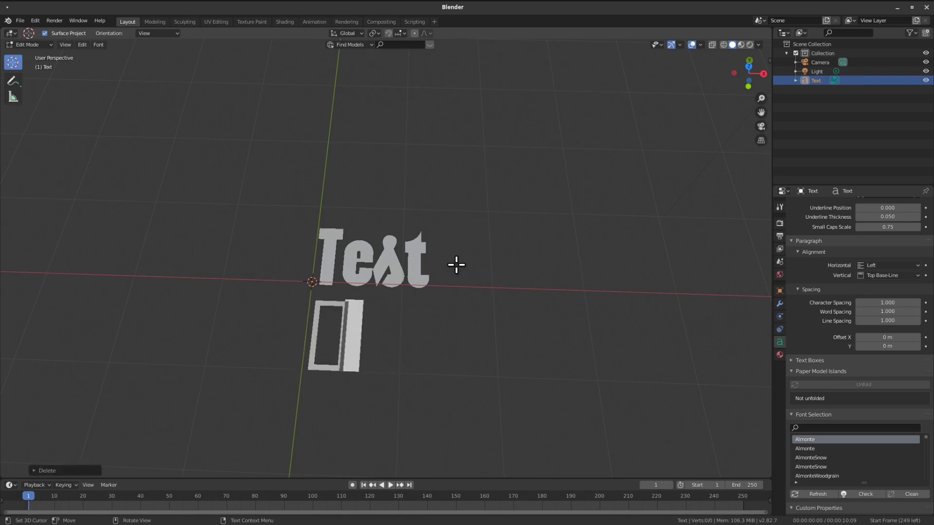
{"action": "type", "text": "3456"}
{"action": "middle_click_drag", "start_coordinate": [456, 265], "coordinate": [425, 236], "text": "shift"}
{"action": "scroll", "coordinate": [875, 339], "scroll_direction": "down", "scroll_amount": 1}
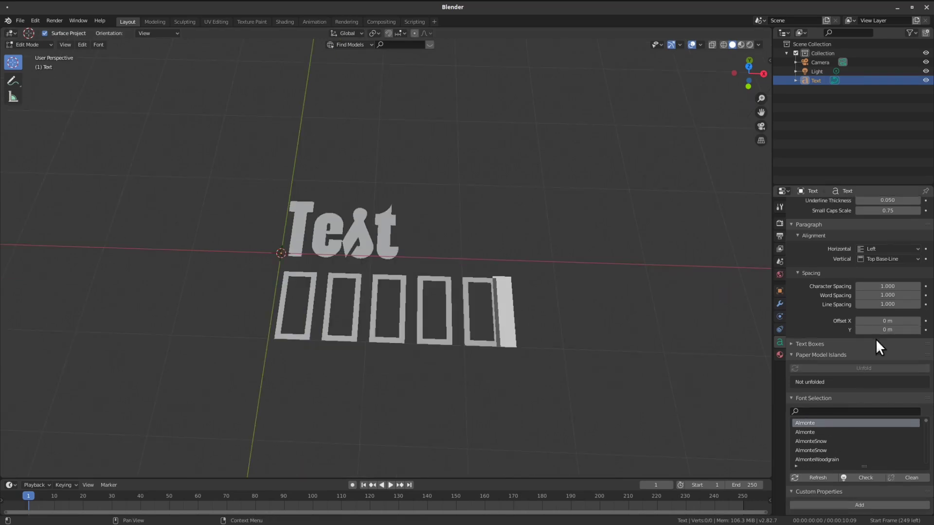
- Step through the font list to CaslonBold, which renders the Thai glyphs properly
{"action": "key", "text": "Down"}
{"action": "key", "text": "Down"}
{"action": "key", "text": "Down"}
{"action": "key", "text": "Down"}
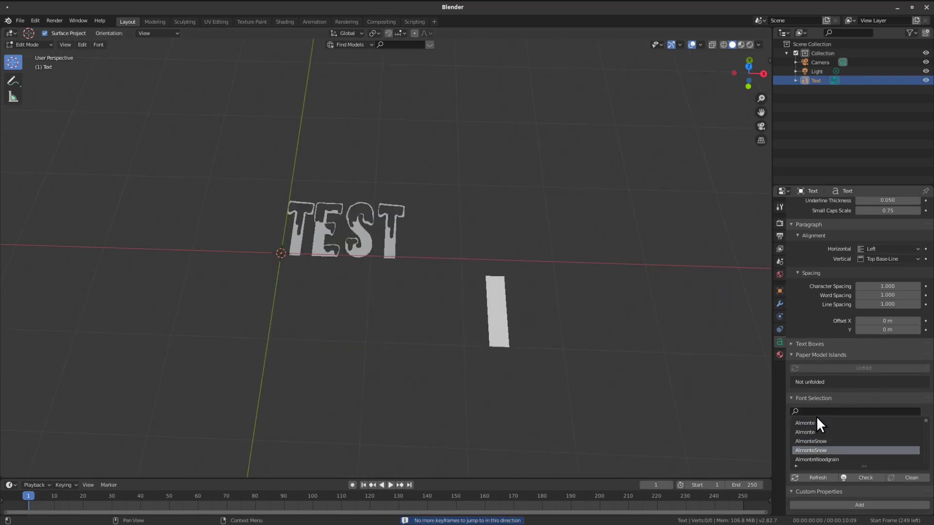
{"action": "key", "text": "Down"}
{"action": "key", "text": "Down"}
{"action": "key", "text": "Down"}
{"action": "key", "text": "Down"}
{"action": "key", "text": "Down"}
{"action": "key", "text": "Down"}
{"action": "key", "text": "Down"}
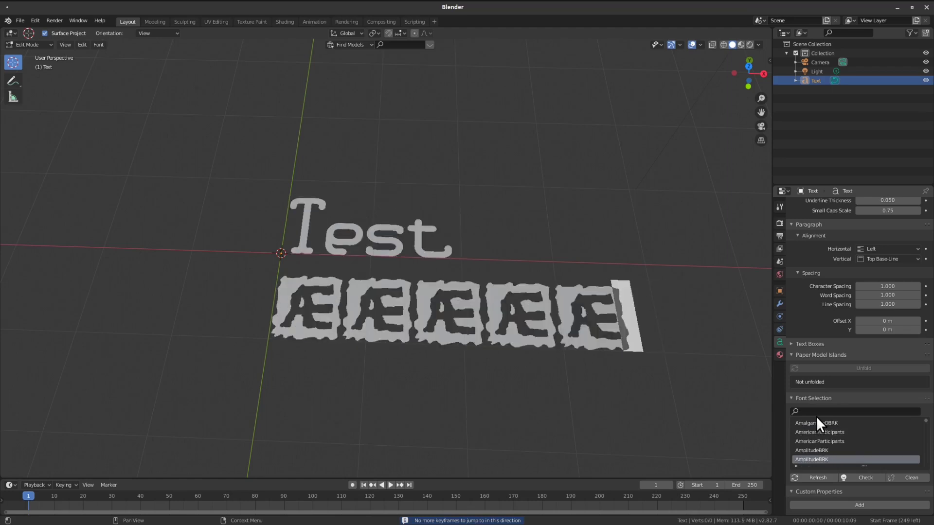
{"action": "key", "text": "Down"}
{"action": "key", "text": "Down"}
{"action": "key", "text": "Down"}
{"action": "key", "text": "Down"}
{"action": "key", "text": "Down"}
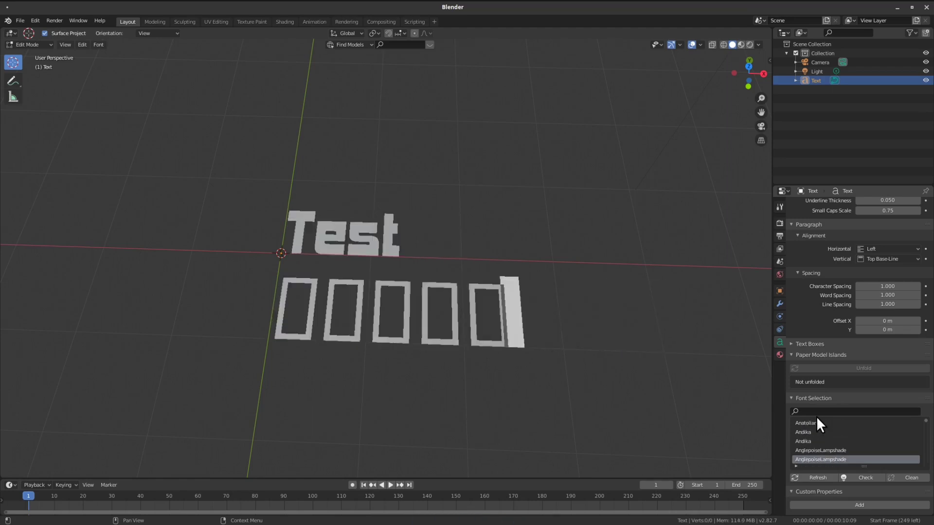
{"action": "key", "text": "Down"}
{"action": "key", "text": "Down"}
{"action": "key", "text": "Down"}
{"action": "key", "text": "Down"}
{"action": "key", "text": "Down"}
{"action": "key", "text": "Down"}
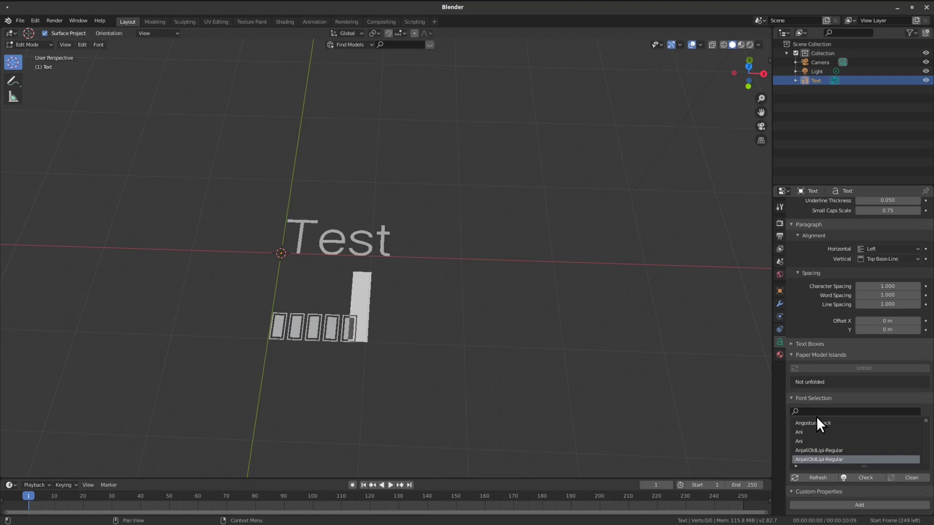
{"action": "left_click", "coordinate": [817, 413]}
{"action": "left_click", "coordinate": [830, 456]}
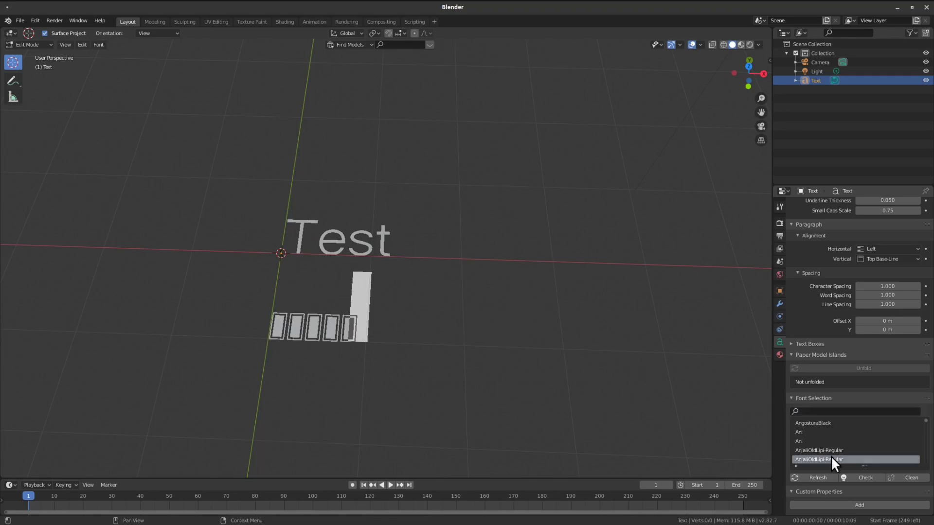
{"action": "key", "text": "Down"}
{"action": "key", "text": "Down"}
{"action": "key", "text": "Down"}
{"action": "key", "text": "Down"}
{"action": "key", "text": "Down"}
{"action": "key", "text": "Down"}
{"action": "key", "text": "Down"}
{"action": "key", "text": "Down"}
{"action": "key", "text": "Down"}
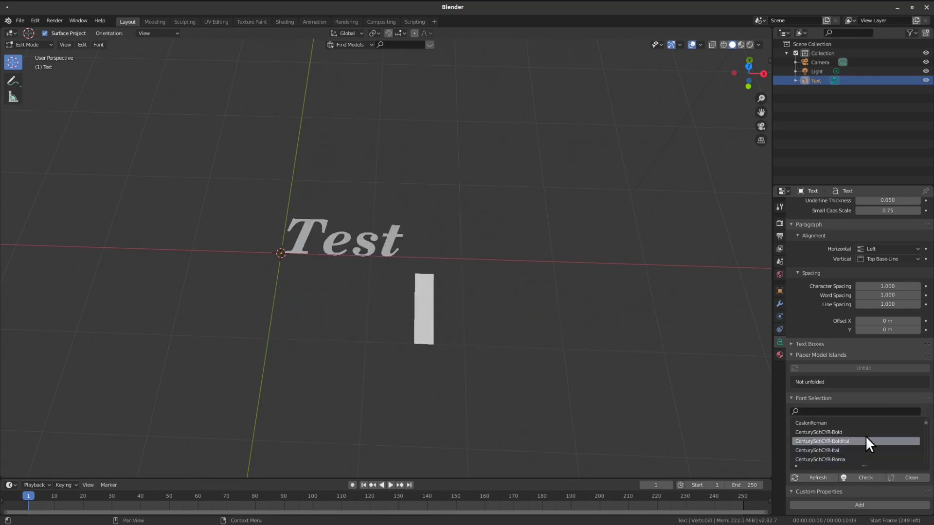
{"action": "key", "text": "Down"}
{"action": "key", "text": "Down"}
{"action": "key", "text": "Down"}
{"action": "key", "text": "Up"}
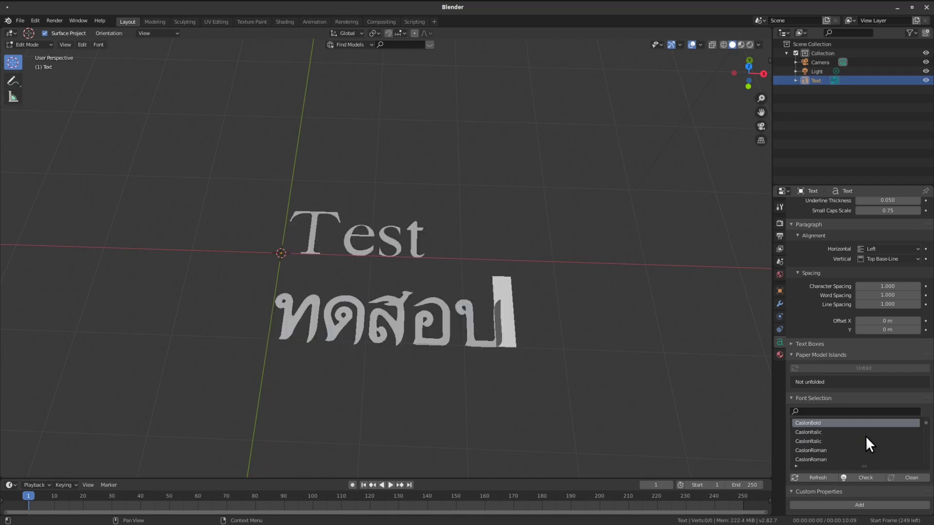
{"action": "mouse_move", "coordinate": [486, 277]}
{"action": "middle_mouse_down"}
{"action": "mouse_move", "coordinate": [495, 231]}
{"action": "mouse_move", "coordinate": [473, 277]}
{"action": "mouse_move", "coordinate": [378, 220]}
{"action": "mouse_move", "coordinate": [468, 250]}
{"action": "middle_mouse_up"}
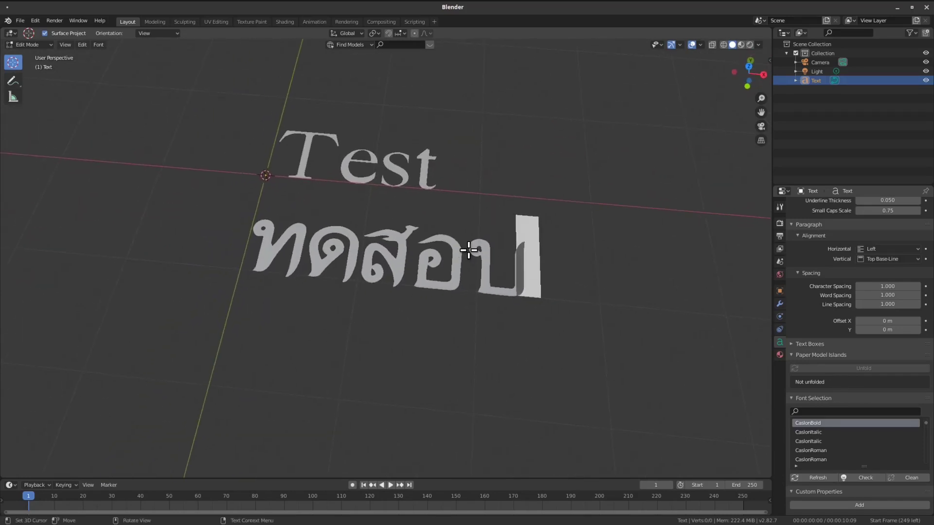
- Add three Thai lines: อยากได้ 5000, เราไม่ทิ้งกัน and แต่ฉันโดนทิ้ง
{"action": "key", "text": "Return"}
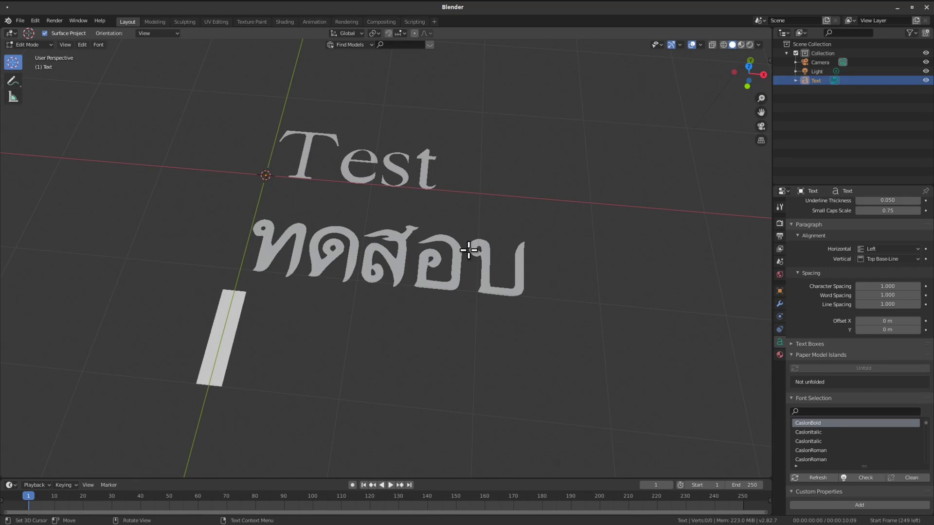
{"action": "type", "text": "อยากได้ 5000"}
{"action": "mouse_move", "coordinate": [468, 250]}
{"action": "middle_mouse_down"}
{"action": "mouse_move", "coordinate": [413, 182]}
{"action": "mouse_move", "coordinate": [479, 261]}
{"action": "mouse_move", "coordinate": [658, 281]}
{"action": "mouse_move", "coordinate": [406, 225]}
{"action": "mouse_move", "coordinate": [389, 238]}
{"action": "middle_mouse_up"}
{"action": "key", "text": "Return"}
{"action": "type", "text": "เราไม่ทิ้งกัน"}
{"action": "key", "text": "Return"}
{"action": "type", "text": "แต่ฉันโดนทิ้ง"}
- Preview further fonts in the list, reaching CretanHieroglyphs, which shows the Thai as boxes
{"action": "scroll", "coordinate": [406, 225], "scroll_direction": "up", "scroll_amount": 2}
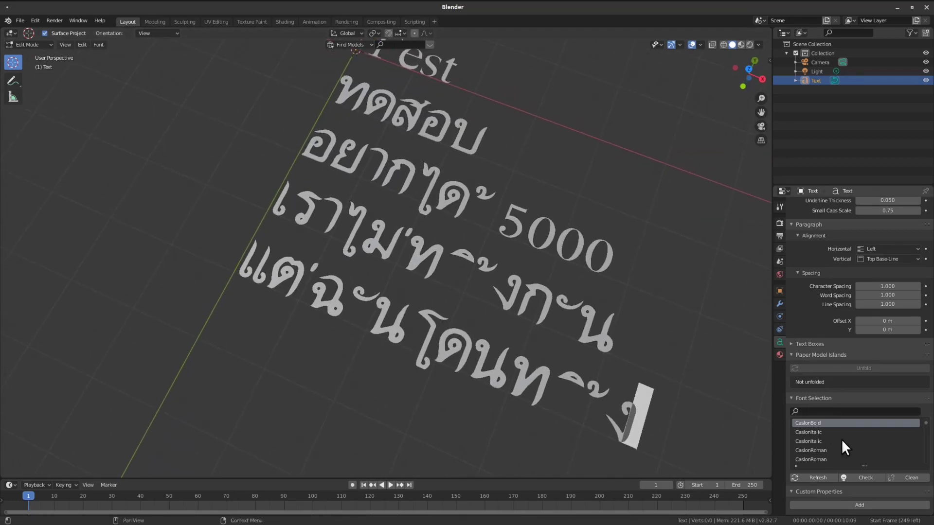
{"action": "scroll", "coordinate": [841, 439], "scroll_direction": "down", "scroll_amount": 9, "text": "ctrl"}
{"action": "scroll", "coordinate": [836, 434], "scroll_direction": "down", "scroll_amount": 2, "text": "ctrl"}
{"action": "scroll", "coordinate": [838, 427], "scroll_direction": "down", "scroll_amount": 2, "text": "ctrl"}
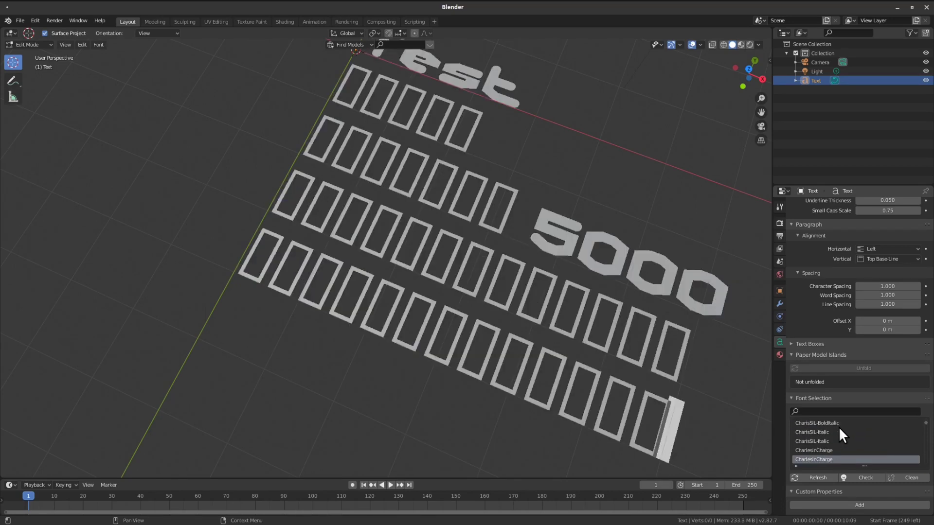
{"action": "scroll", "coordinate": [838, 427], "scroll_direction": "down", "scroll_amount": 2, "text": "ctrl"}
{"action": "scroll", "coordinate": [839, 427], "scroll_direction": "down", "scroll_amount": 2, "text": "ctrl"}
{"action": "scroll", "coordinate": [838, 427], "scroll_direction": "down", "scroll_amount": 1, "text": "ctrl"}
{"action": "scroll", "coordinate": [838, 427], "scroll_direction": "down", "scroll_amount": 1, "text": "ctrl"}
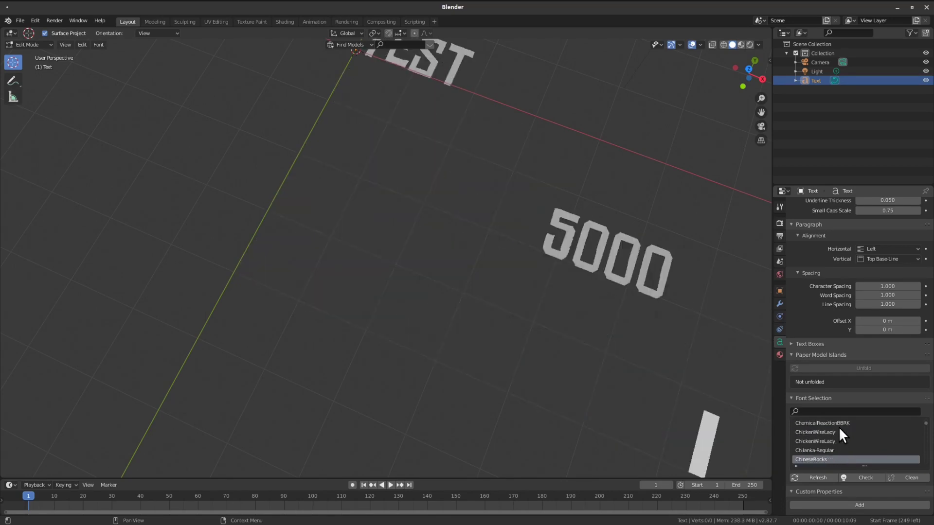
{"action": "scroll", "coordinate": [838, 427], "scroll_direction": "down", "scroll_amount": 1, "text": "ctrl"}
{"action": "scroll", "coordinate": [838, 427], "scroll_direction": "down", "scroll_amount": 2, "text": "ctrl"}
{"action": "scroll", "coordinate": [838, 427], "scroll_direction": "down", "scroll_amount": 2, "text": "ctrl"}
{"action": "scroll", "coordinate": [838, 427], "scroll_direction": "down", "scroll_amount": 2, "text": "ctrl"}
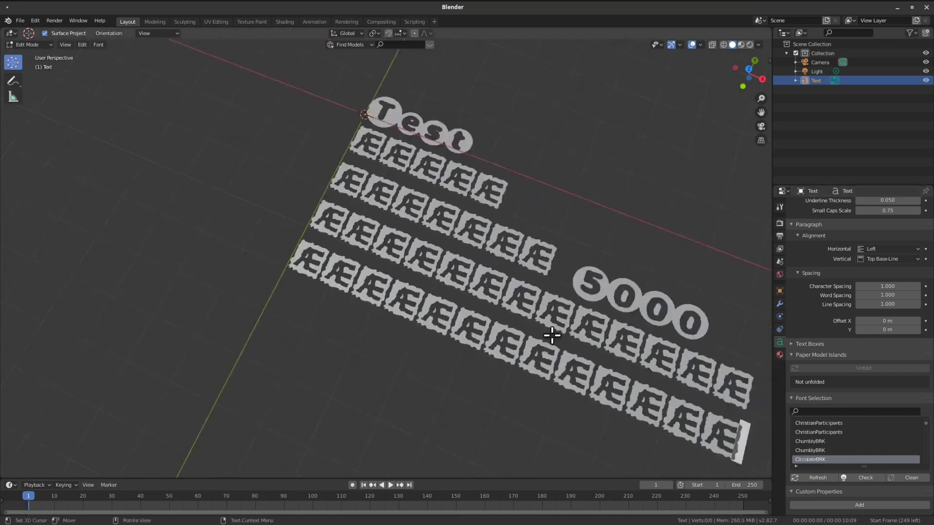
{"action": "scroll", "coordinate": [835, 416], "scroll_direction": "down", "scroll_amount": 1, "text": "ctrl"}
{"action": "scroll", "coordinate": [829, 435], "scroll_direction": "down", "scroll_amount": 1, "text": "ctrl"}
{"action": "scroll", "coordinate": [826, 437], "scroll_direction": "down", "scroll_amount": 2, "text": "ctrl"}
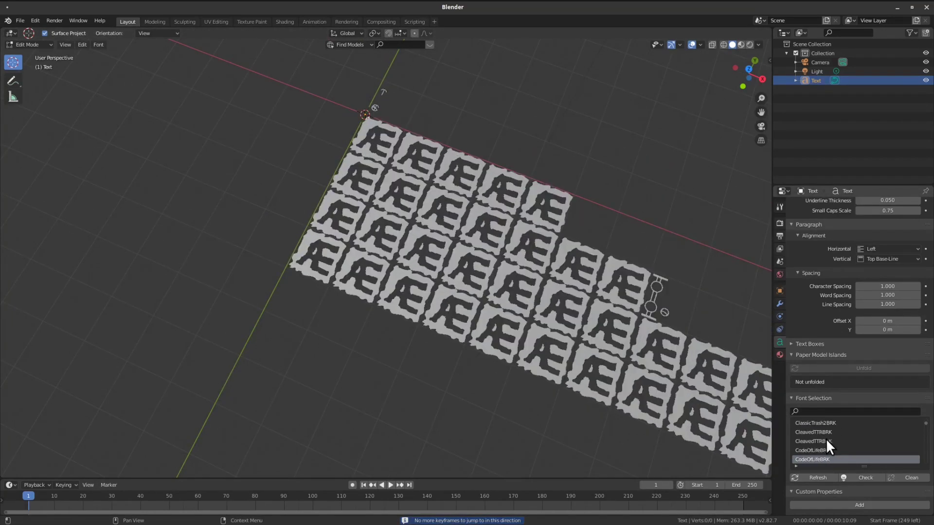
{"action": "scroll", "coordinate": [825, 438], "scroll_direction": "down", "scroll_amount": 2, "text": "ctrl"}
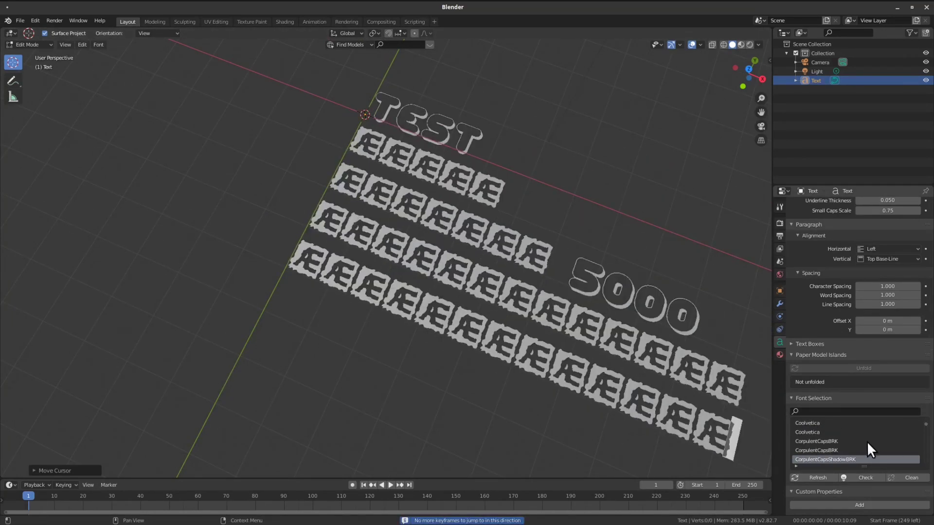
{"action": "scroll", "coordinate": [866, 442], "scroll_direction": "down", "scroll_amount": 3, "text": "ctrl"}
{"action": "scroll", "coordinate": [832, 433], "scroll_direction": "down", "scroll_amount": 2, "text": "ctrl"}
{"action": "scroll", "coordinate": [831, 434], "scroll_direction": "down", "scroll_amount": 1, "text": "ctrl"}
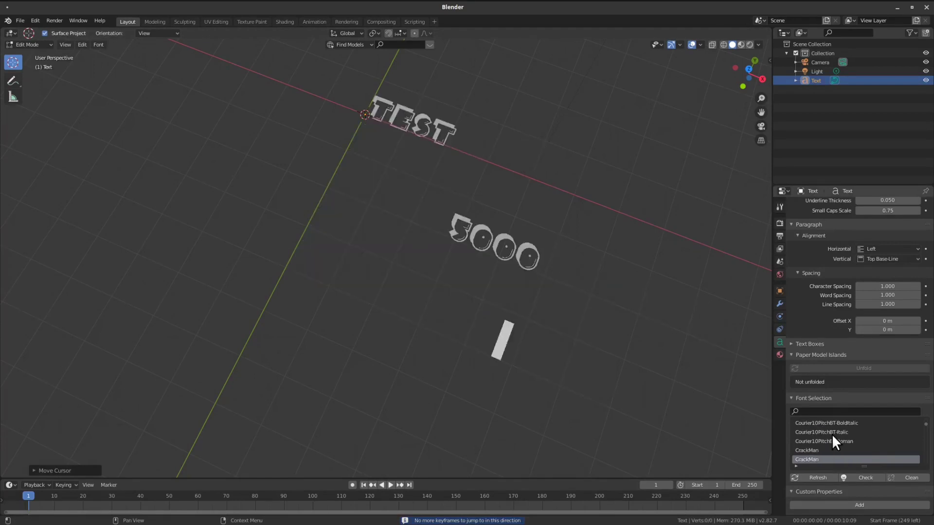
{"action": "scroll", "coordinate": [832, 433], "scroll_direction": "down", "scroll_amount": 1, "text": "ctrl"}
{"action": "scroll", "coordinate": [831, 434], "scroll_direction": "down", "scroll_amount": 1, "text": "ctrl"}
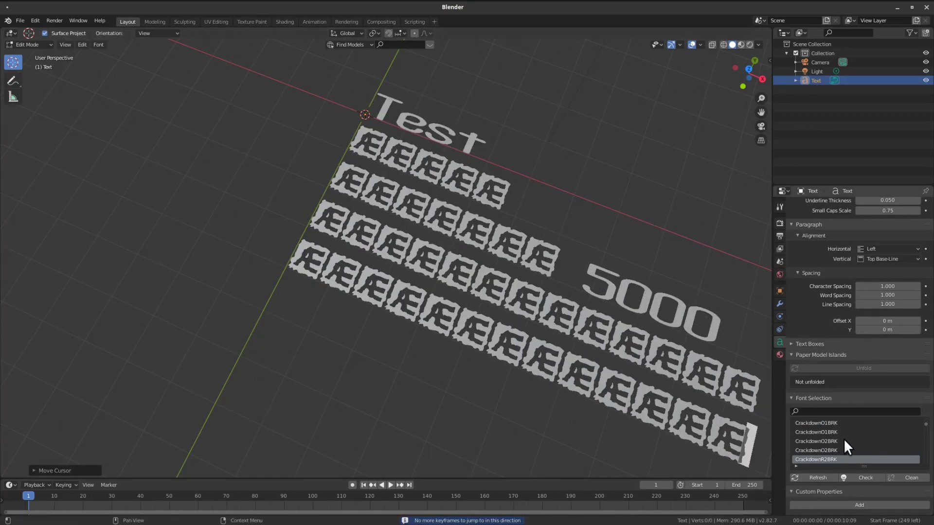
{"action": "scroll", "coordinate": [843, 438], "scroll_direction": "down", "scroll_amount": 2, "text": "ctrl"}
{"action": "scroll", "coordinate": [831, 440], "scroll_direction": "down", "scroll_amount": 2, "text": "ctrl"}
{"action": "scroll", "coordinate": [831, 443], "scroll_direction": "down", "scroll_amount": 1, "text": "ctrl"}
{"action": "scroll", "coordinate": [832, 444], "scroll_direction": "down", "scroll_amount": 1, "text": "ctrl"}
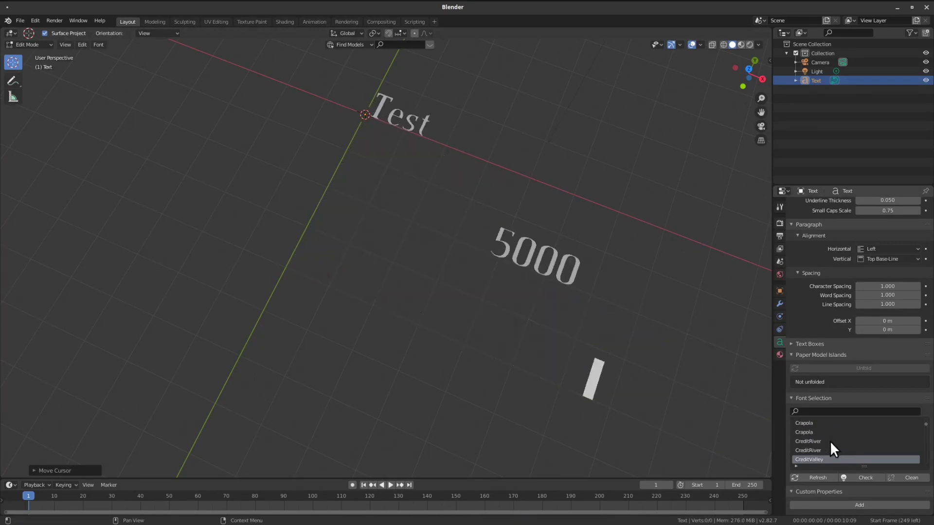
{"action": "scroll", "coordinate": [831, 444], "scroll_direction": "down", "scroll_amount": 1, "text": "ctrl"}
{"action": "scroll", "coordinate": [830, 449], "scroll_direction": "down", "scroll_amount": 2, "text": "ctrl"}
{"action": "scroll", "coordinate": [828, 446], "scroll_direction": "down", "scroll_amount": 2, "text": "ctrl"}
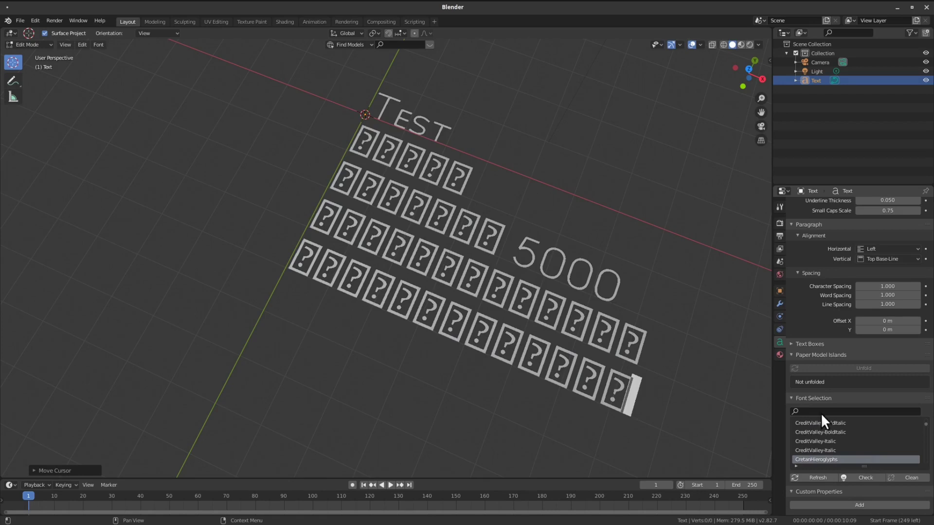
- Search the font list for 'Muf' and apply FCMuffinItalic to the text
{"action": "left_click", "coordinate": [819, 411]}
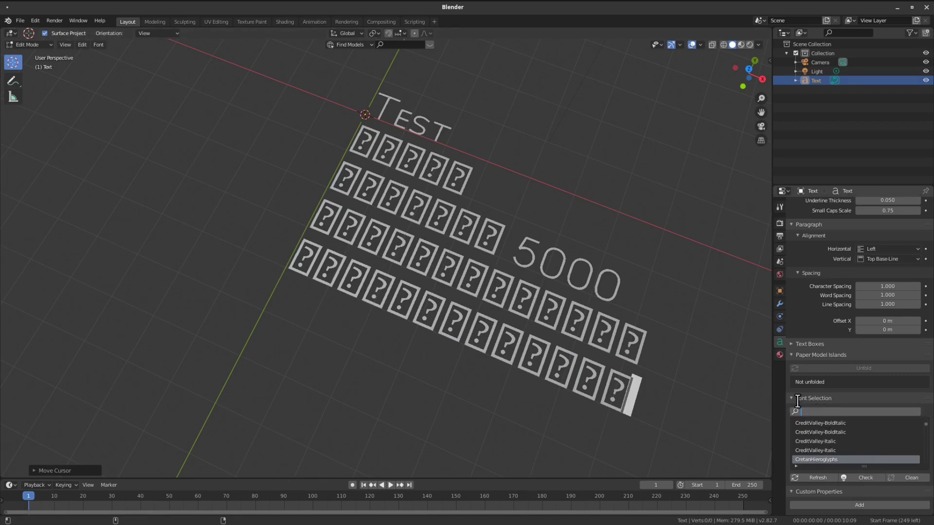
{"action": "type", "text": "?"}
{"action": "key", "text": "BackSpace"}
{"action": "type", "text": "Mu"}
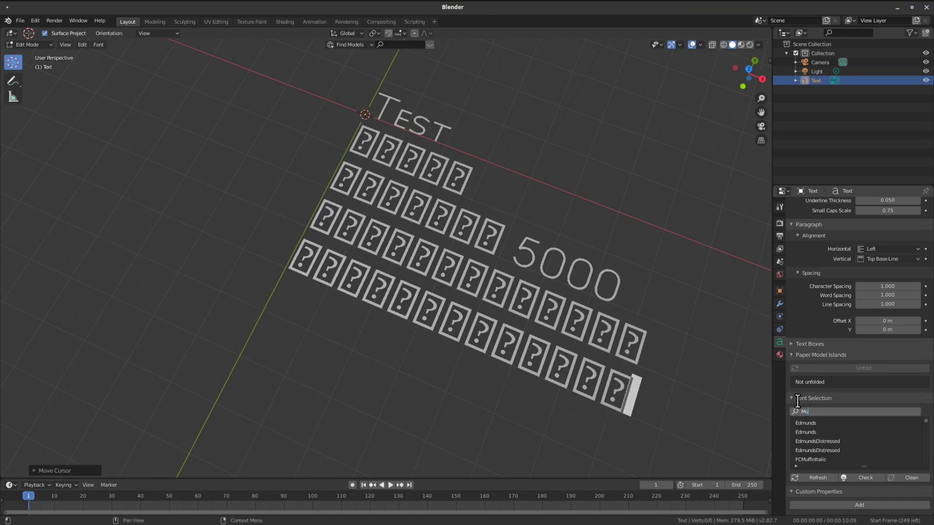
{"action": "type", "text": "f"}
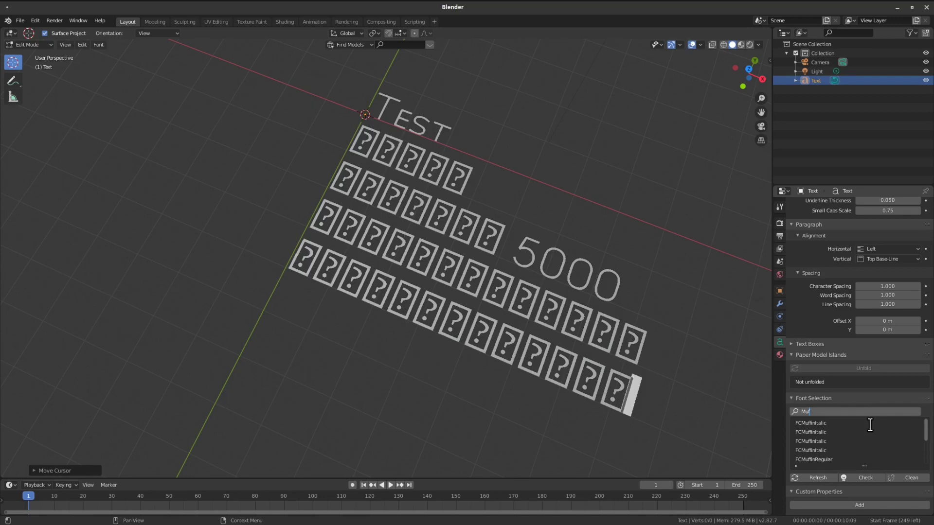
{"action": "left_click", "coordinate": [812, 424]}
- Zoom, orbit and pan the view so all five text lines are visible
{"action": "scroll", "coordinate": [377, 263], "scroll_direction": "up", "scroll_amount": 3}
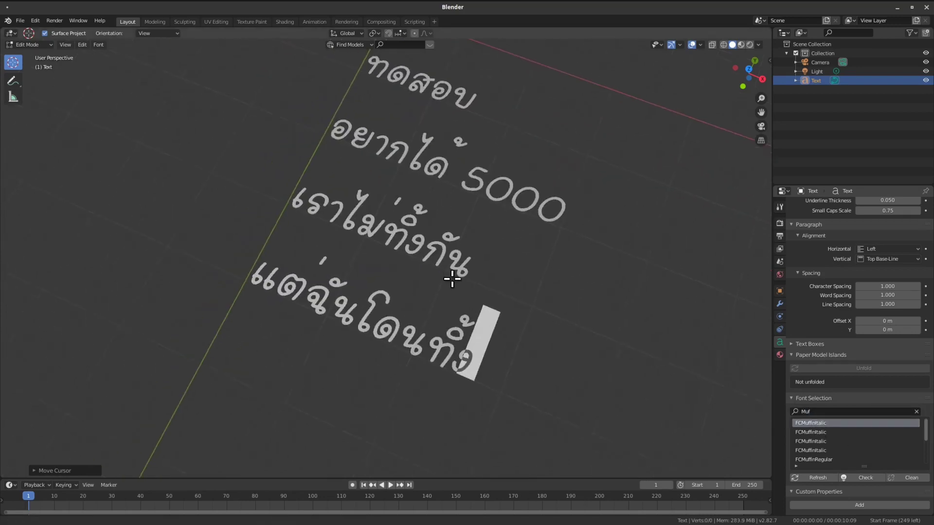
{"action": "mouse_move", "coordinate": [451, 279]}
{"action": "middle_mouse_down"}
{"action": "mouse_move", "coordinate": [271, 212]}
{"action": "mouse_move", "coordinate": [673, 221]}
{"action": "mouse_move", "coordinate": [327, 273]}
{"action": "mouse_move", "coordinate": [362, 312]}
{"action": "mouse_move", "coordinate": [540, 260]}
{"action": "mouse_move", "coordinate": [509, 277]}
{"action": "mouse_move", "coordinate": [583, 281]}
{"action": "middle_mouse_up"}
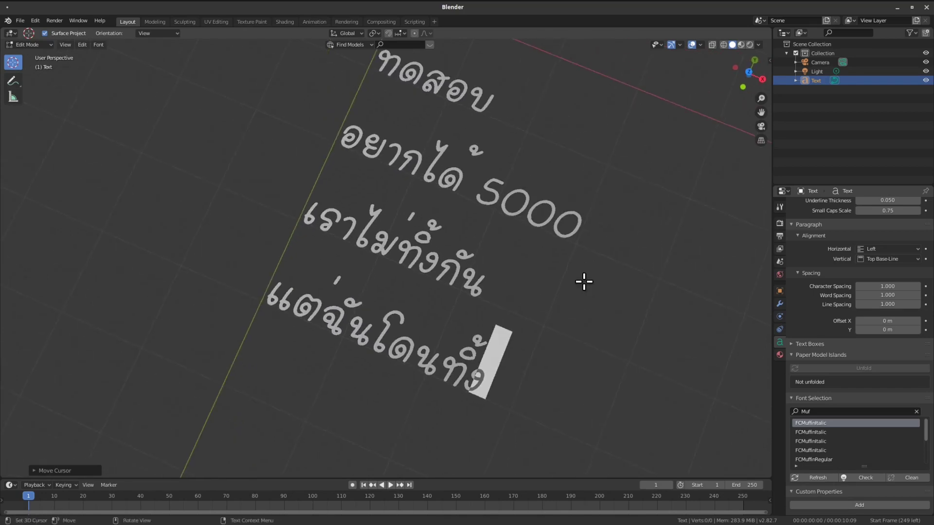
{"action": "scroll", "coordinate": [617, 343], "scroll_direction": "down", "scroll_amount": 1}
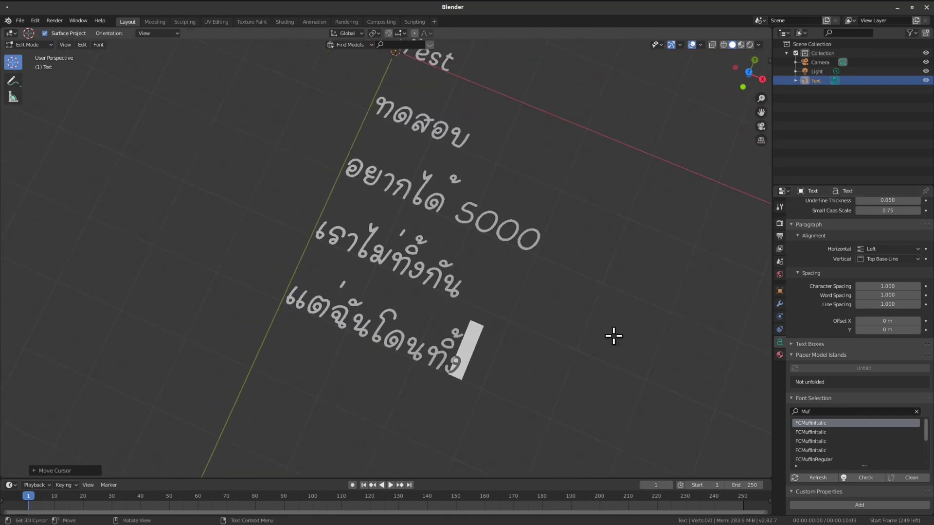
{"action": "mouse_move", "coordinate": [485, 198]}
{"action": "middle_mouse_down", "text": "shift"}
{"action": "mouse_move", "coordinate": [471, 219]}
{"action": "mouse_move", "coordinate": [512, 257]}
{"action": "middle_mouse_up", "text": "shift"}
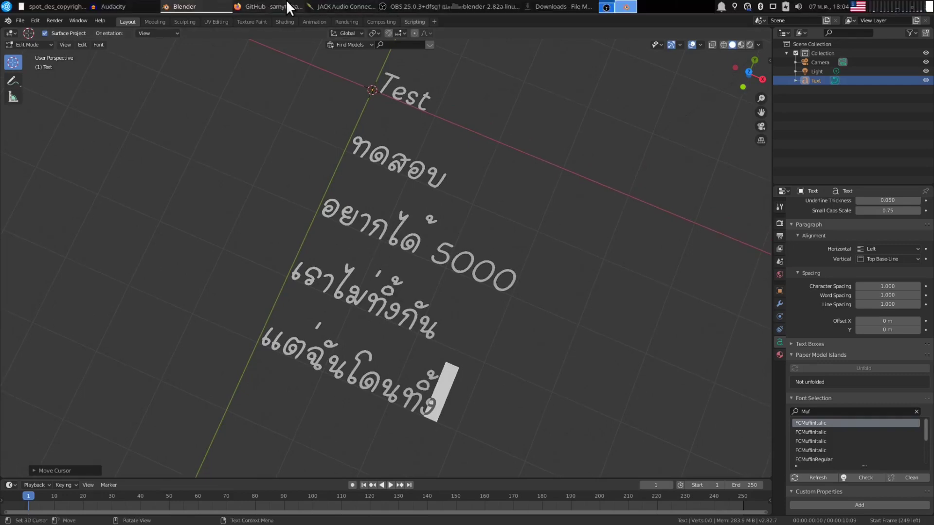
{"action": "left_click", "coordinate": [35, 20]}
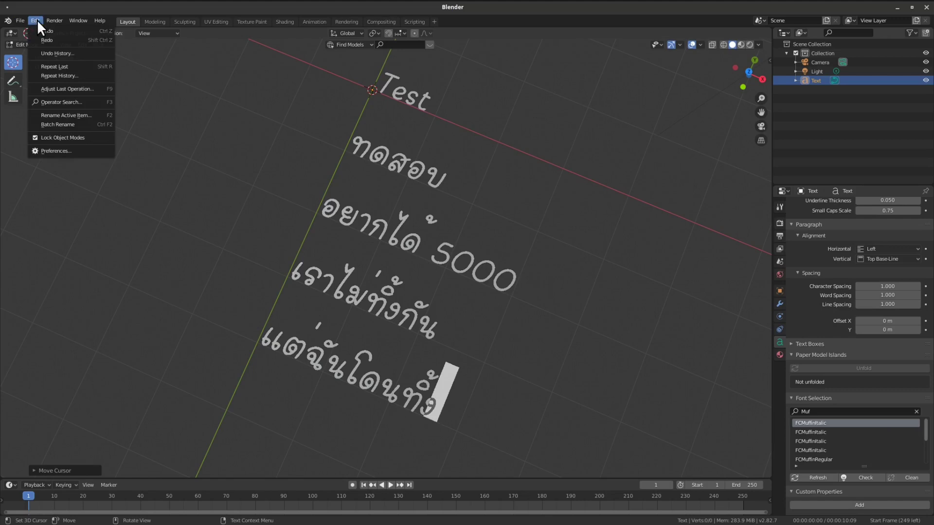
{"action": "left_click", "coordinate": [63, 152]}
{"action": "left_click_drag", "start_coordinate": [162, 46], "coordinate": [176, 48]}
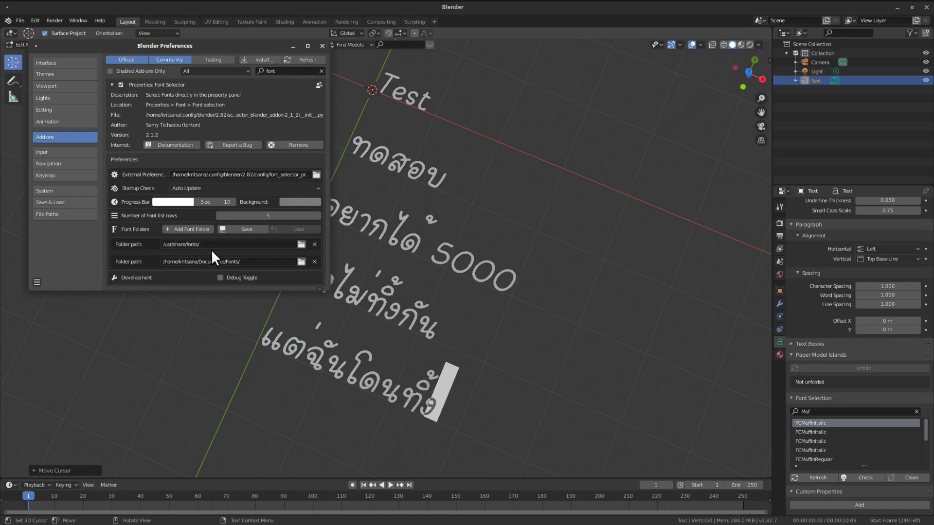
{"action": "left_click", "coordinate": [321, 46]}
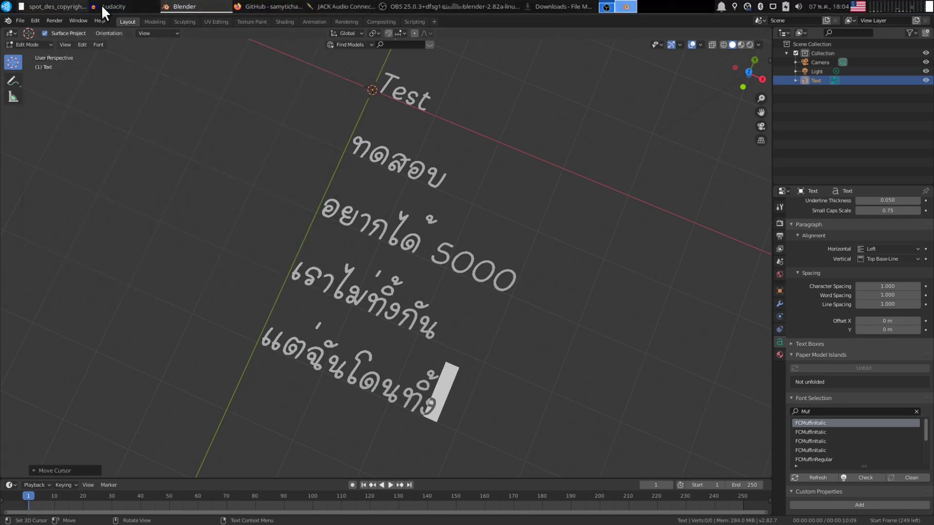
- Extract the downloaded KJR KRAJIDRID PHARMAI font zip in the Downloads folder
{"action": "key", "text": "super+e"}
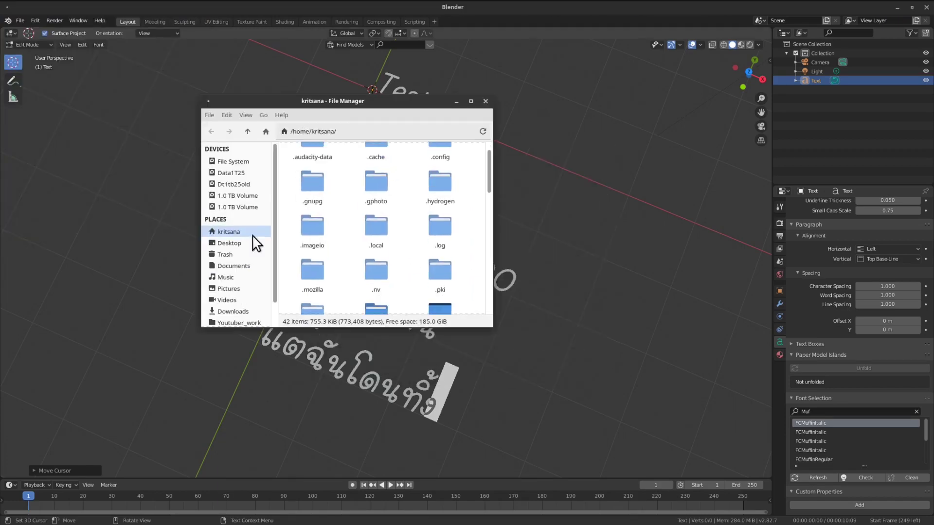
{"action": "scroll", "coordinate": [239, 267], "scroll_direction": "down", "scroll_amount": 2}
{"action": "left_click", "coordinate": [246, 241]}
{"action": "left_click", "coordinate": [421, 165]}
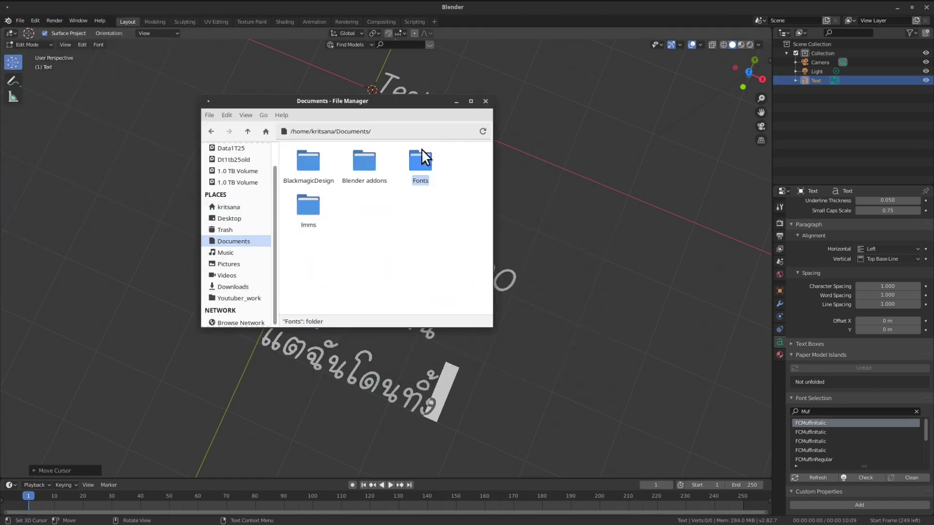
{"action": "double_click", "coordinate": [425, 171]}
{"action": "left_click", "coordinate": [234, 241]}
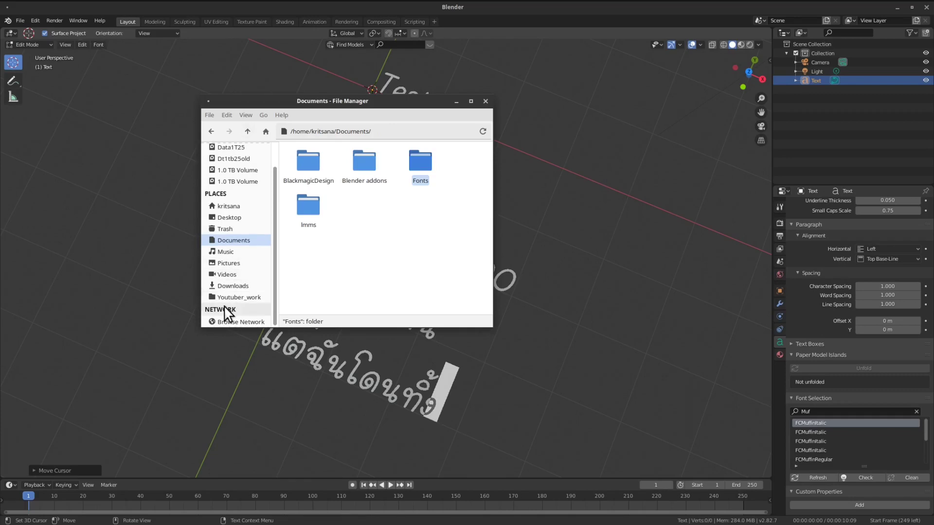
{"action": "left_click", "coordinate": [237, 287]}
{"action": "left_click", "coordinate": [314, 177]}
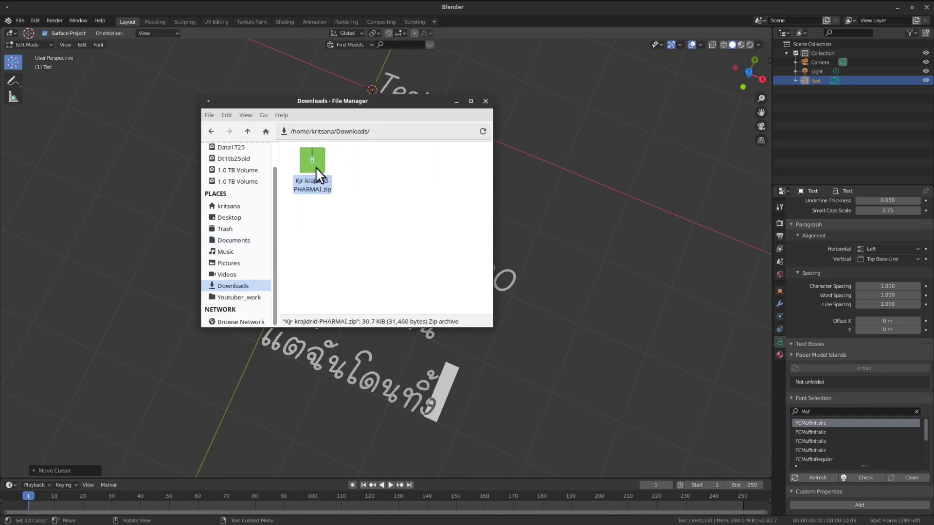
{"action": "right_click", "coordinate": [316, 167]}
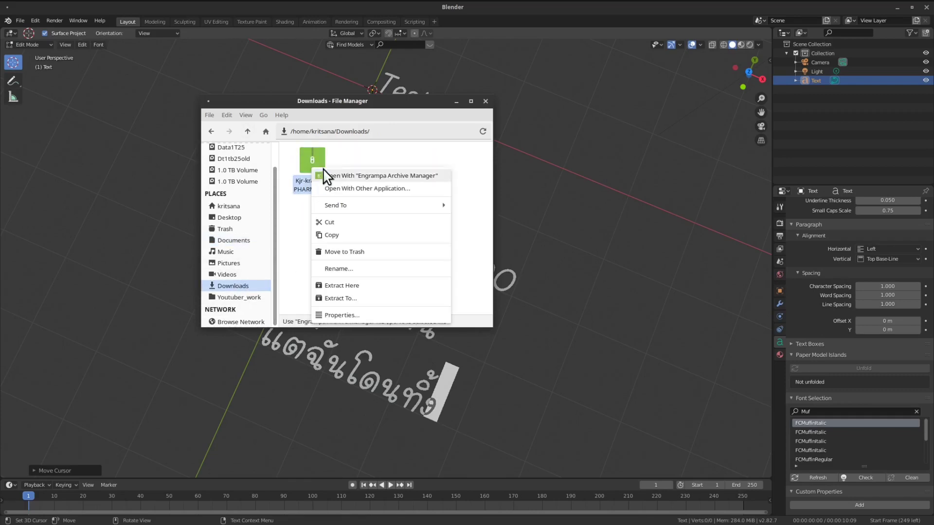
{"action": "left_click", "coordinate": [368, 286]}
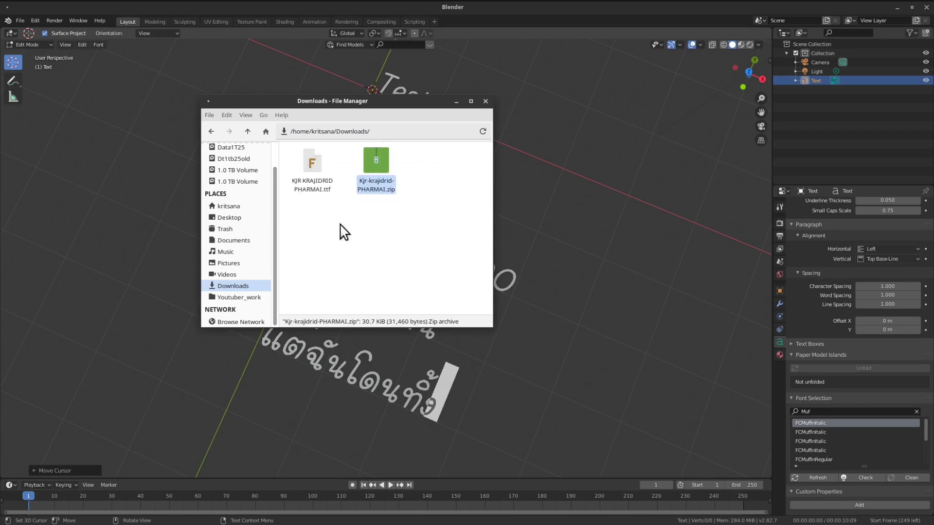
- Copy the extracted KJR KRAJIDRID PHARMA1.ttf into Documents/Fonts/Thai
{"action": "left_click", "coordinate": [306, 179]}
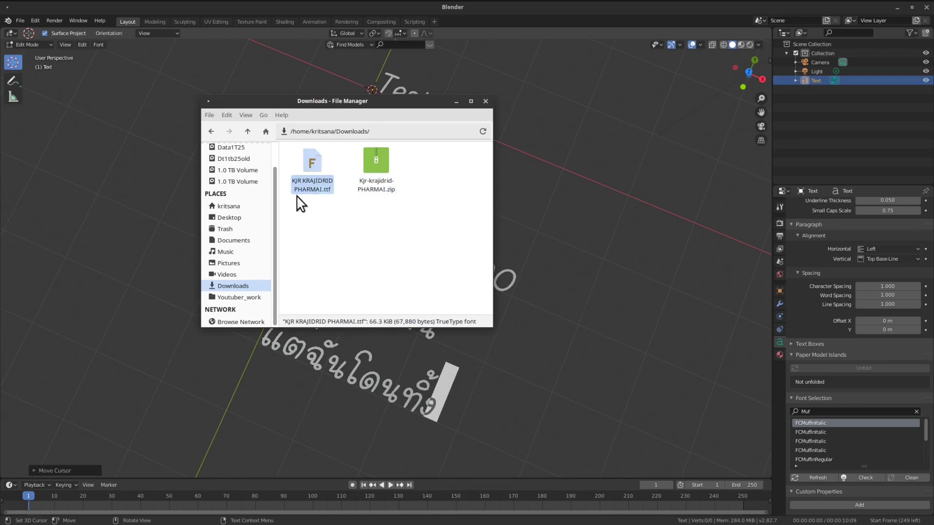
{"action": "right_click", "coordinate": [311, 170]}
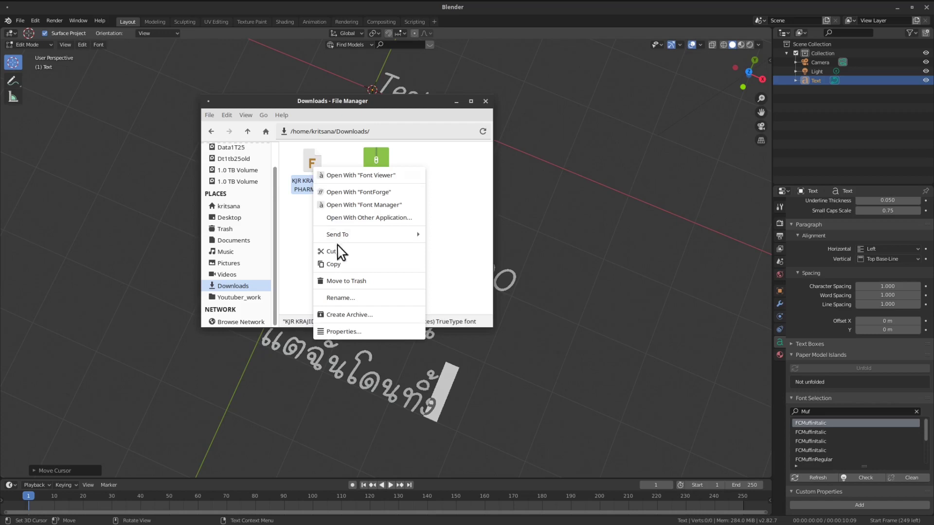
{"action": "left_click", "coordinate": [340, 264]}
{"action": "left_click", "coordinate": [238, 241]}
{"action": "double_click", "coordinate": [421, 171]}
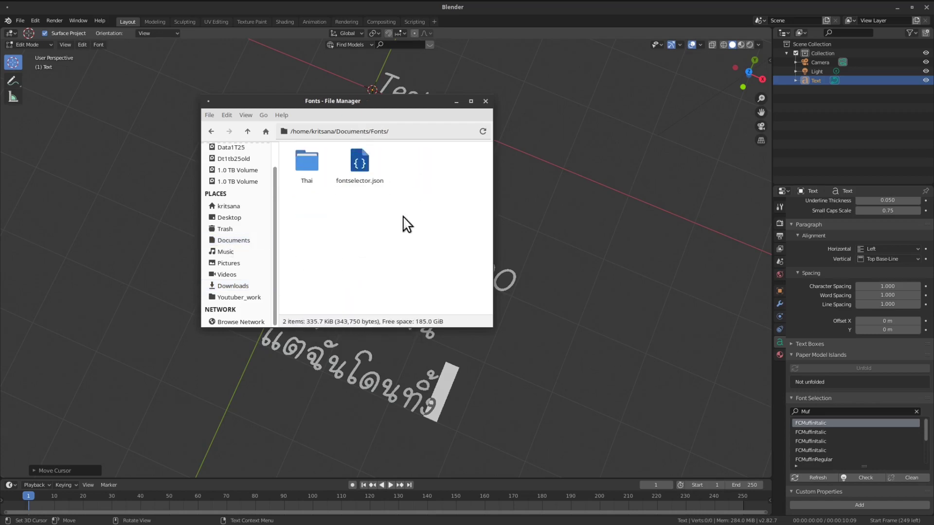
{"action": "double_click", "coordinate": [305, 161]}
{"action": "right_click", "coordinate": [344, 189]}
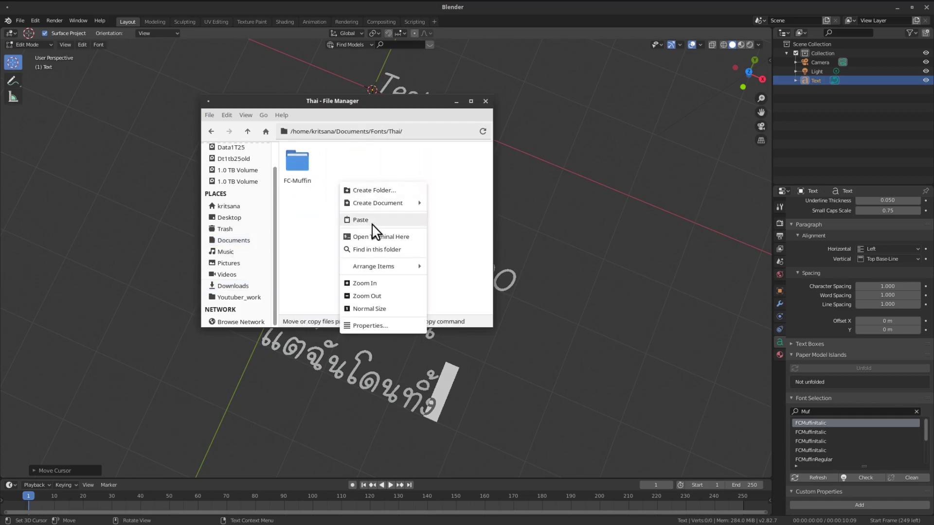
{"action": "left_click", "coordinate": [378, 221]}
{"action": "left_click", "coordinate": [455, 197]}
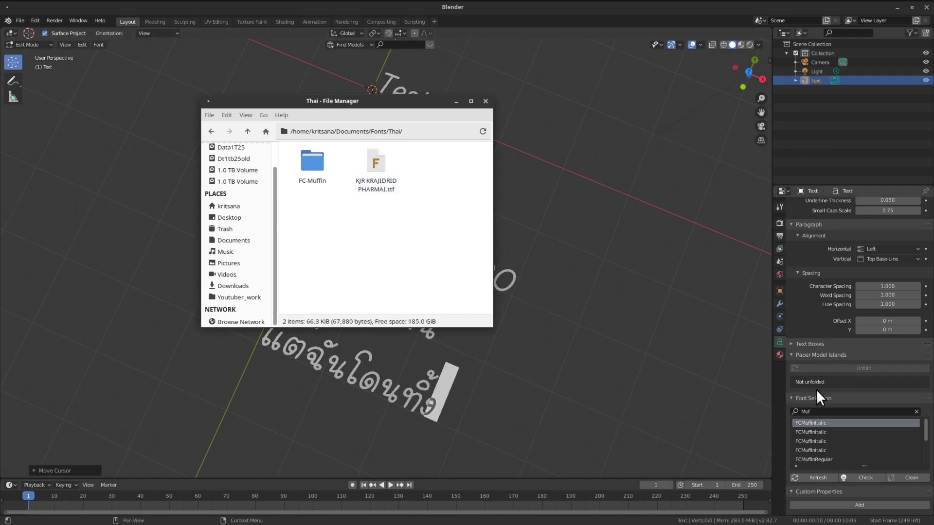
- Clear the Muf search filter and refresh the Font Selection list
{"action": "left_click", "coordinate": [830, 426]}
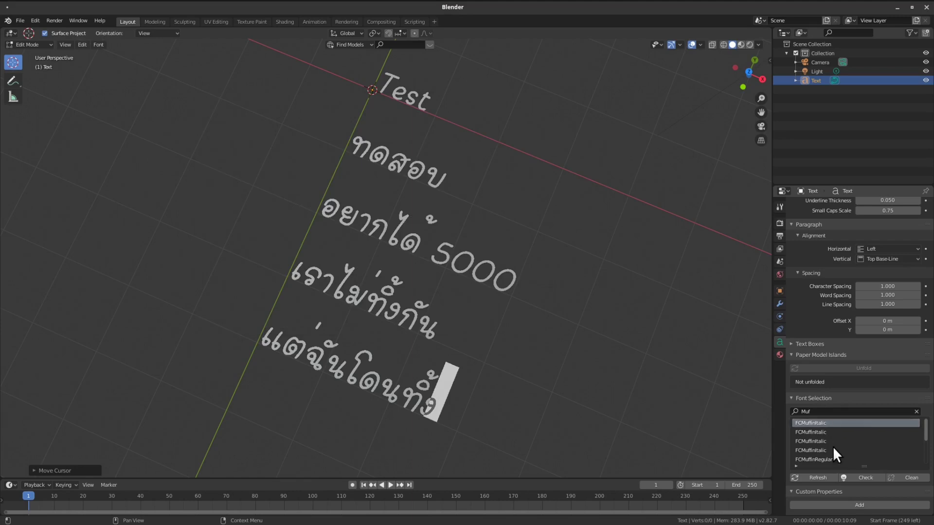
{"action": "left_click", "coordinate": [915, 411]}
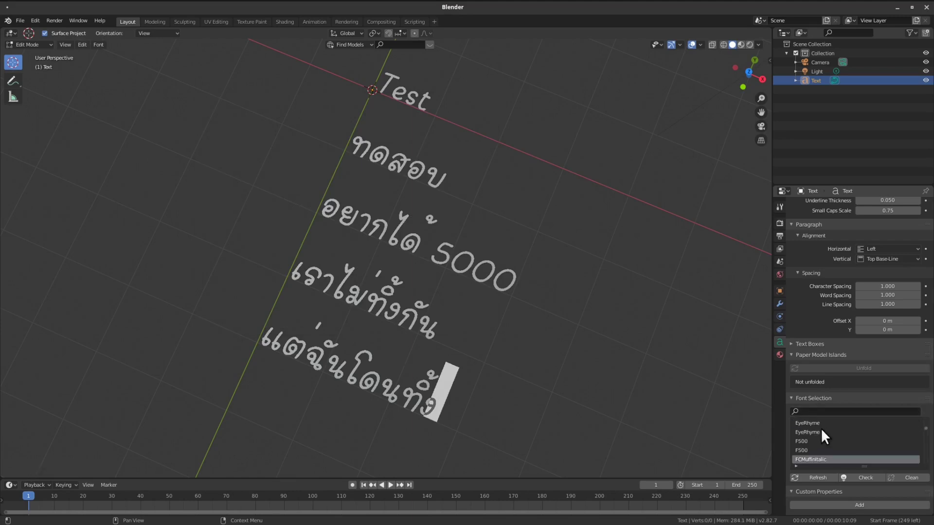
{"action": "left_click", "coordinate": [824, 478]}
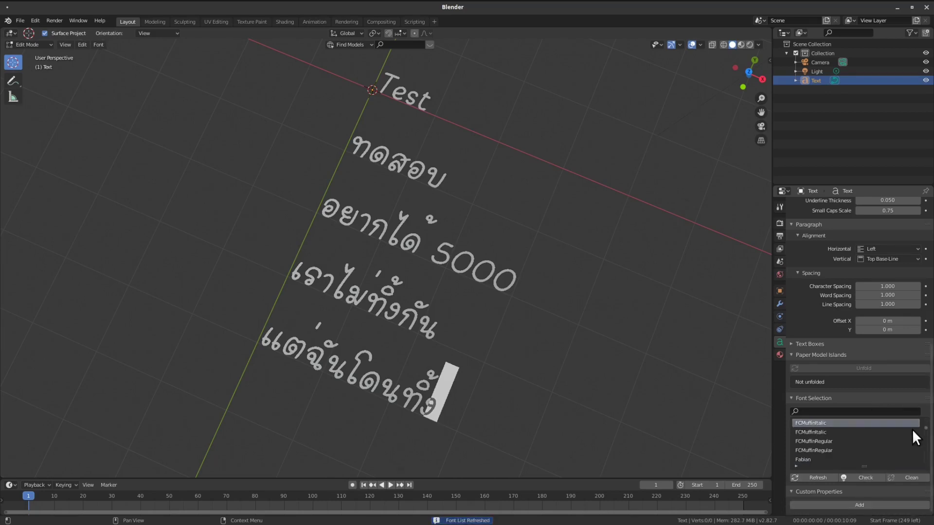
{"action": "scroll", "coordinate": [871, 440], "scroll_direction": "up", "scroll_amount": 5}
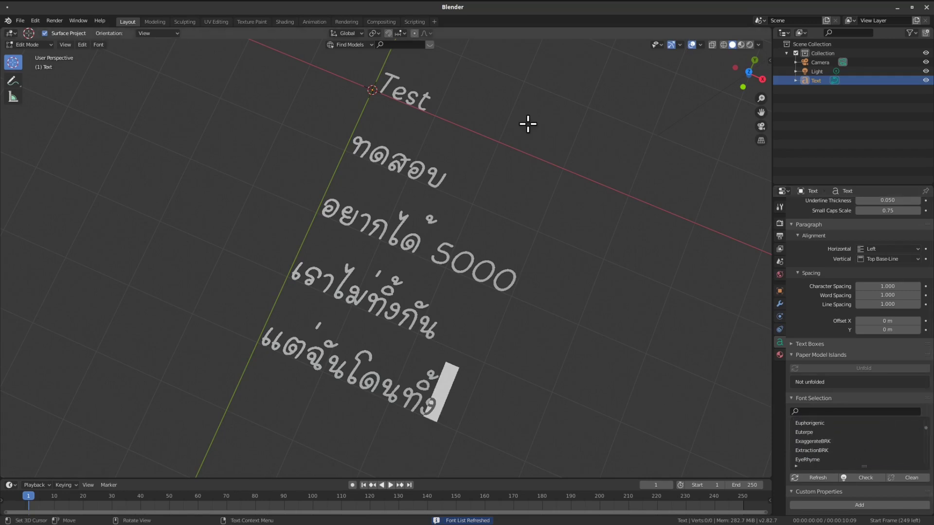
- Check the KJR font file's name in the Thai fonts folder
{"action": "left_click", "coordinate": [549, 5]}
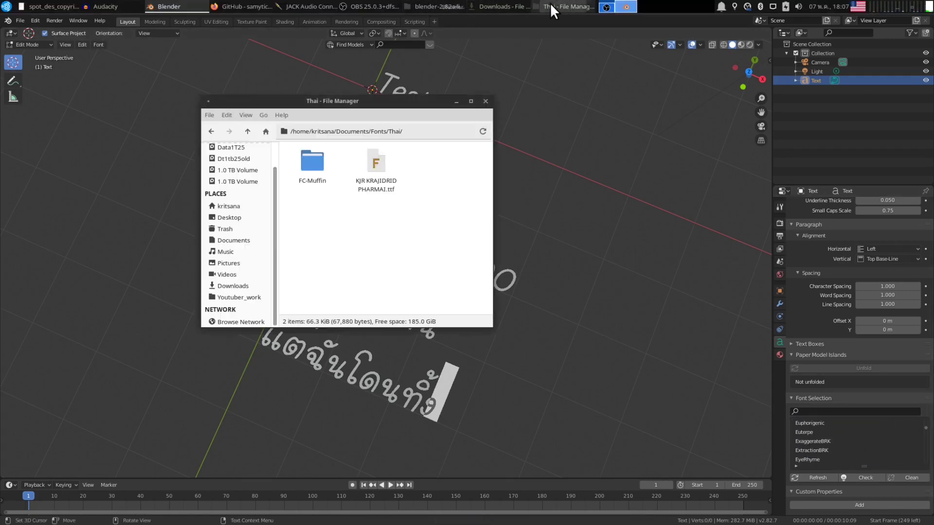
{"action": "left_click", "coordinate": [376, 185]}
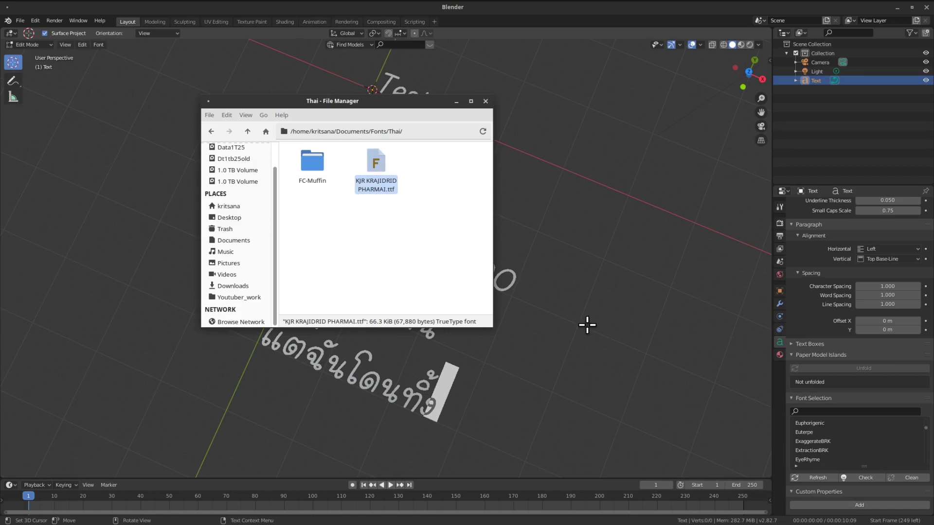
{"action": "left_click", "coordinate": [831, 411]}
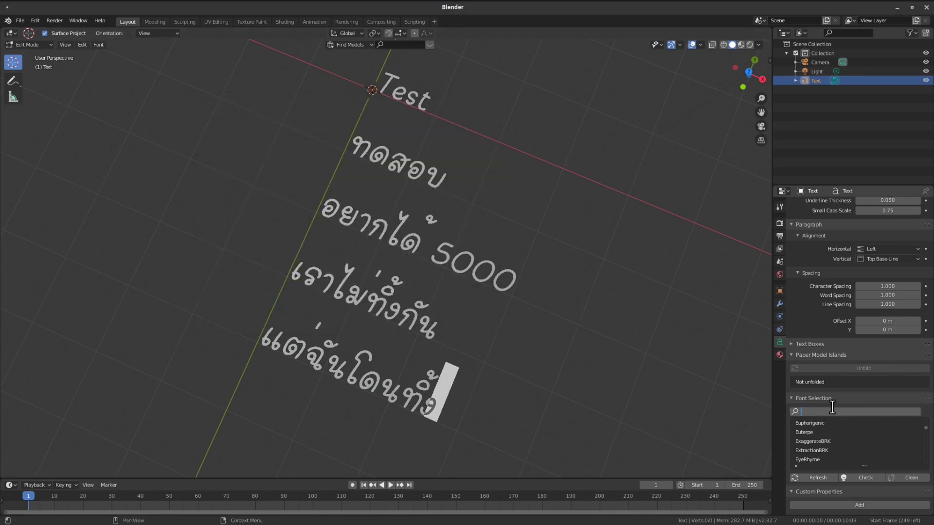
- Search 'kjr', apply KJRKRAJIDRIDPHARMAI to the text, and return to Object Mode
{"action": "type", "text": "kjr"}
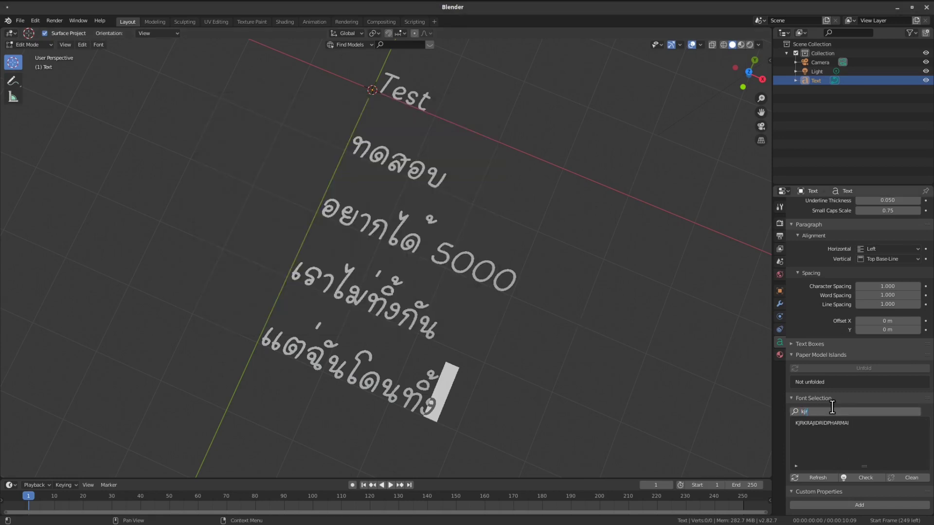
{"action": "key", "text": "Return"}
{"action": "left_click", "coordinate": [806, 419]}
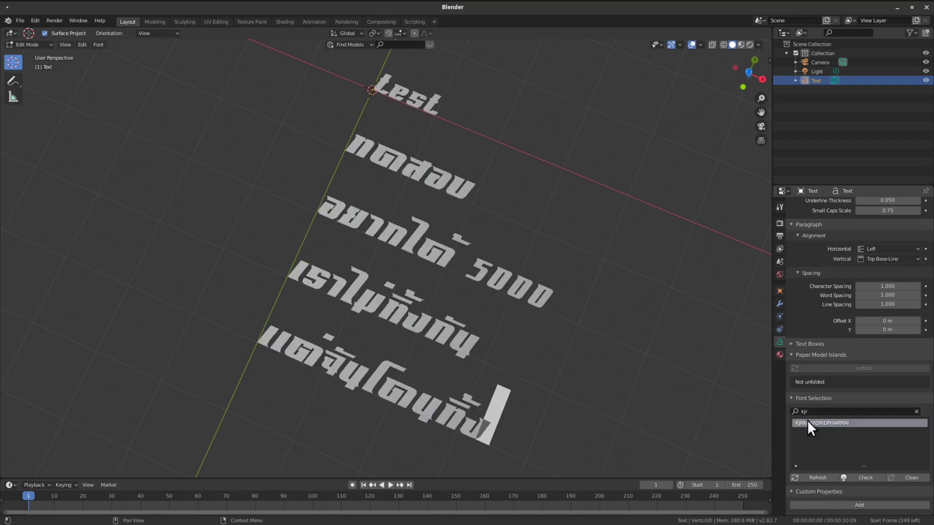
{"action": "scroll", "coordinate": [573, 142], "scroll_direction": "down", "scroll_amount": 3}
{"action": "mouse_move", "coordinate": [573, 142]}
{"action": "middle_mouse_down"}
{"action": "mouse_move", "coordinate": [531, 292]}
{"action": "mouse_move", "coordinate": [394, 135]}
{"action": "mouse_move", "coordinate": [392, 204]}
{"action": "mouse_move", "coordinate": [407, 194]}
{"action": "mouse_move", "coordinate": [504, 192]}
{"action": "mouse_move", "coordinate": [336, 226]}
{"action": "middle_mouse_up"}
{"action": "key", "text": "Tab"}
{"action": "mouse_move", "coordinate": [424, 221]}
{"action": "middle_mouse_down"}
{"action": "mouse_move", "coordinate": [506, 173]}
{"action": "mouse_move", "coordinate": [415, 181]}
{"action": "mouse_move", "coordinate": [498, 224]}
{"action": "middle_mouse_up"}
- Reposition the text object and set its extrusion to 0.125 m
{"action": "key", "text": "g"}
{"action": "left_click", "coordinate": [509, 72]}
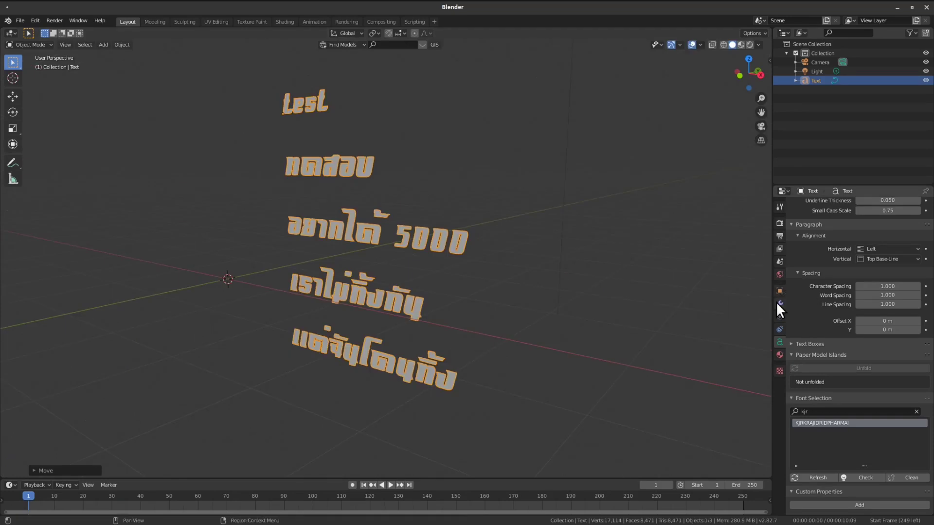
{"action": "scroll", "coordinate": [843, 327], "scroll_direction": "up", "scroll_amount": 1}
{"action": "scroll", "coordinate": [843, 327], "scroll_direction": "up", "scroll_amount": 5}
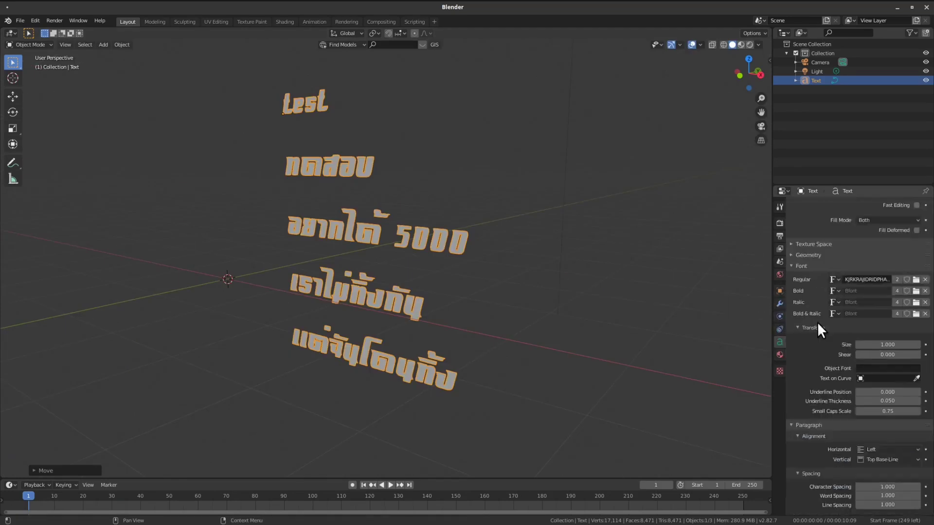
{"action": "scroll", "coordinate": [816, 322], "scroll_direction": "up", "scroll_amount": 4}
{"action": "scroll", "coordinate": [811, 310], "scroll_direction": "up", "scroll_amount": 3}
{"action": "left_click_drag", "start_coordinate": [875, 293], "coordinate": [919, 293]}
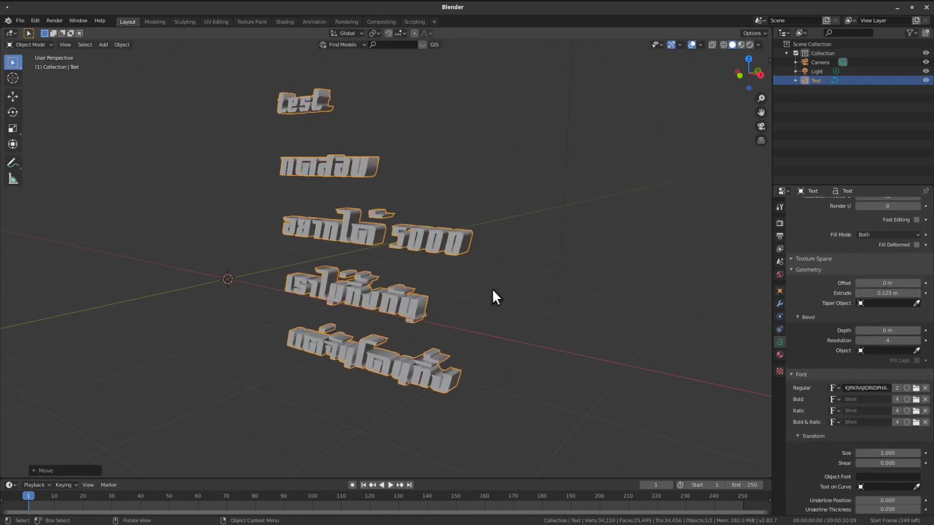
{"action": "scroll", "coordinate": [492, 288], "scroll_direction": "up", "scroll_amount": 3}
{"action": "mouse_move", "coordinate": [494, 263]}
{"action": "middle_mouse_down"}
{"action": "mouse_move", "coordinate": [420, 255]}
{"action": "mouse_move", "coordinate": [348, 268]}
{"action": "mouse_move", "coordinate": [340, 285]}
{"action": "mouse_move", "coordinate": [359, 264]}
{"action": "mouse_move", "coordinate": [403, 265]}
{"action": "mouse_move", "coordinate": [433, 229]}
{"action": "mouse_move", "coordinate": [420, 270]}
{"action": "mouse_move", "coordinate": [430, 244]}
{"action": "middle_mouse_up"}
{"action": "scroll", "coordinate": [372, 270], "scroll_direction": "up", "scroll_amount": 4}
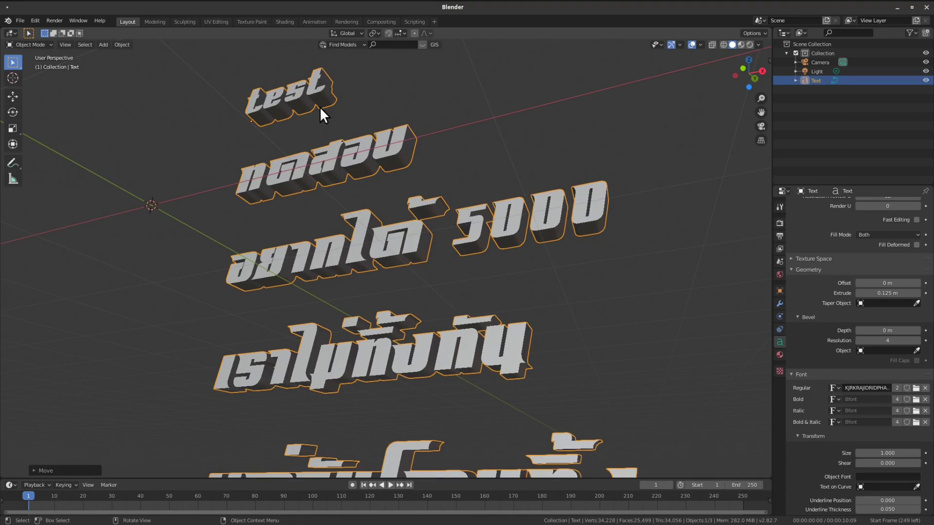
- Clear the kjr search filter from the Font Selection field
{"action": "scroll", "coordinate": [834, 316], "scroll_direction": "down", "scroll_amount": 8}
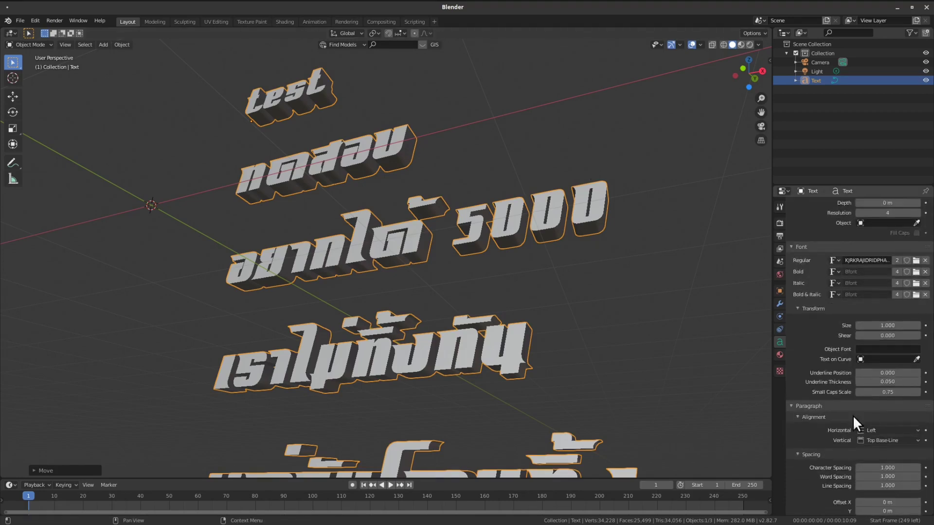
{"action": "scroll", "coordinate": [853, 415], "scroll_direction": "down", "scroll_amount": 7}
{"action": "left_click", "coordinate": [916, 412]}
{"action": "scroll", "coordinate": [840, 438], "scroll_direction": "up", "scroll_amount": 4}
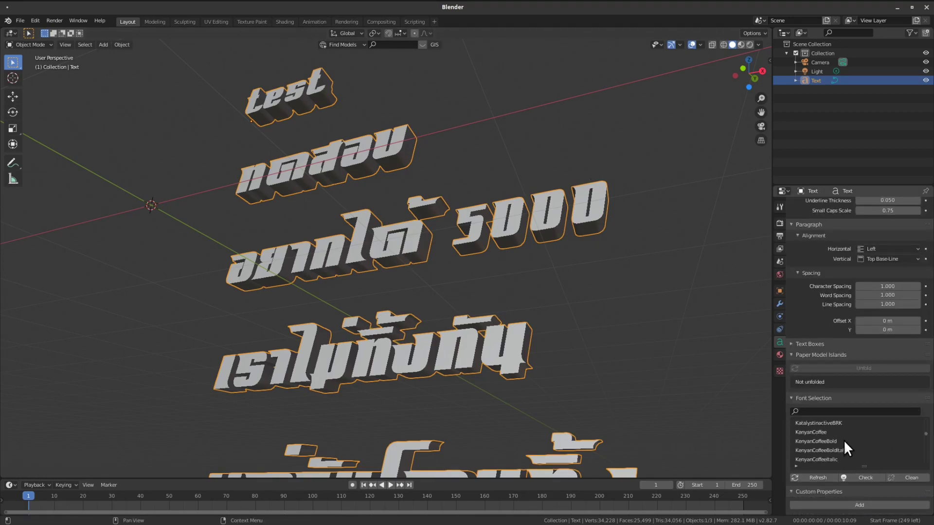